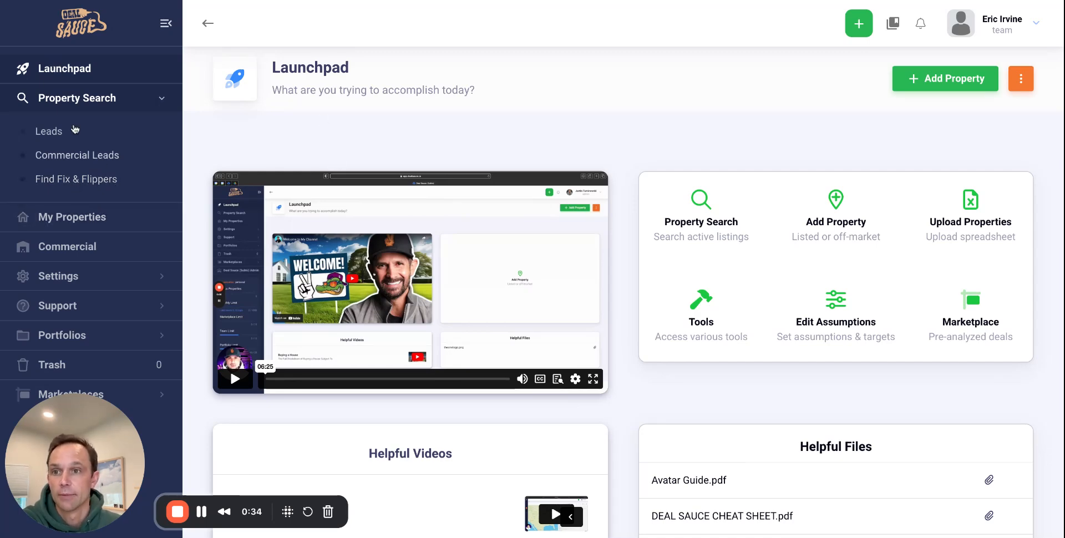
- Run a Find Fix & Flippers search for Chicago, IL, returning 3,667 investors on the map and list
left_click(100, 181)
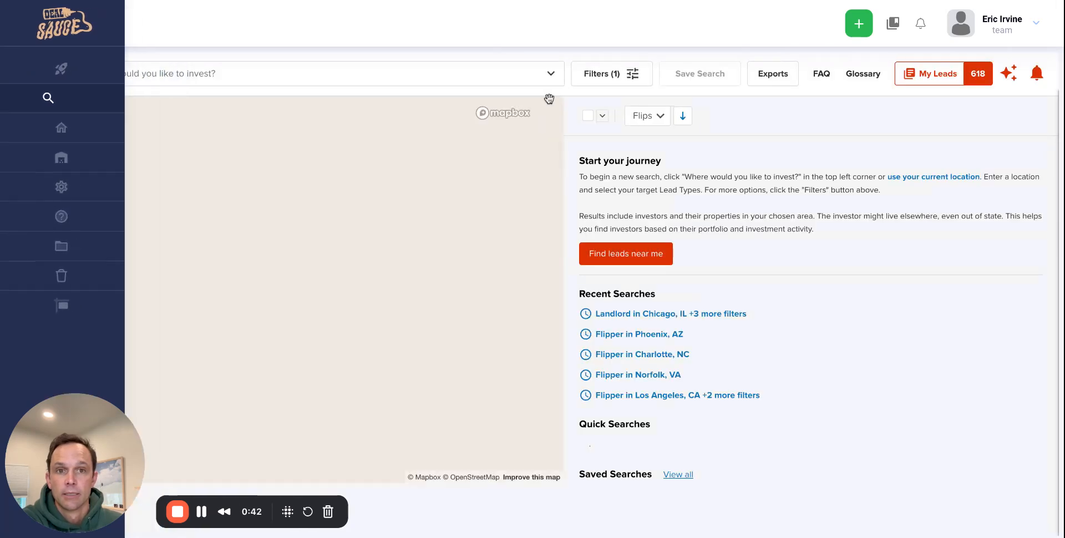
left_click(416, 74)
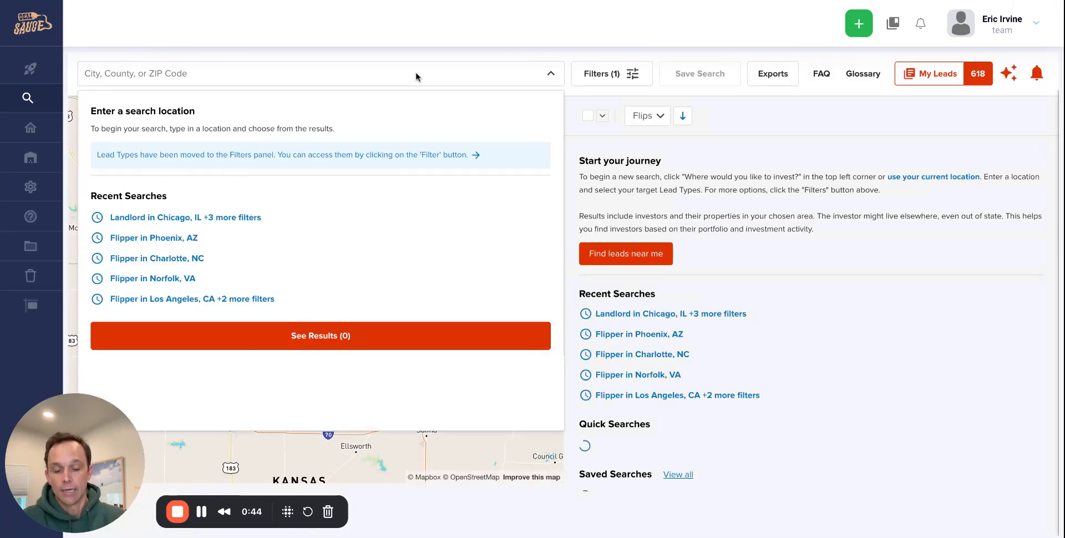
type("chi")
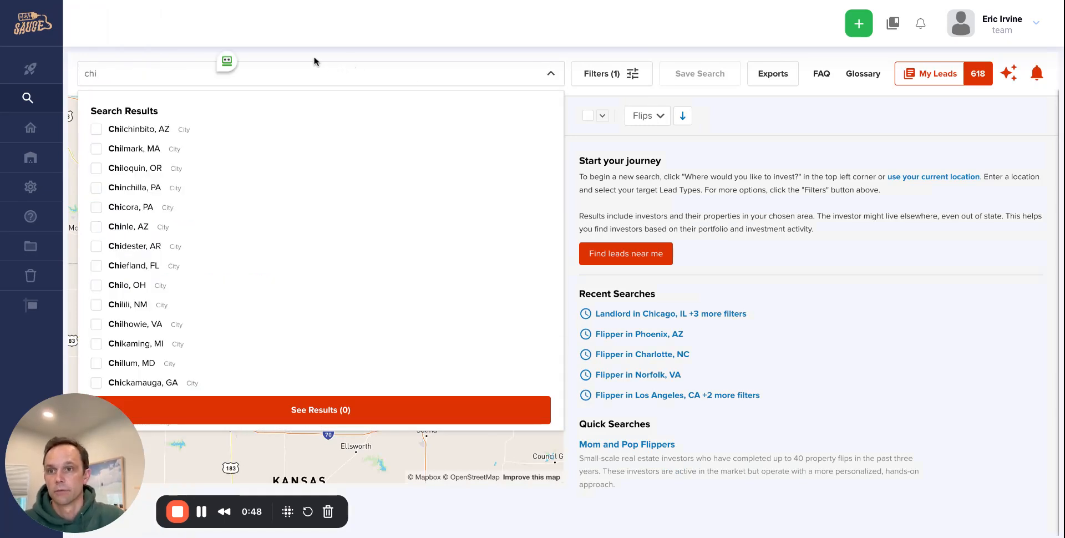
type("cago, il")
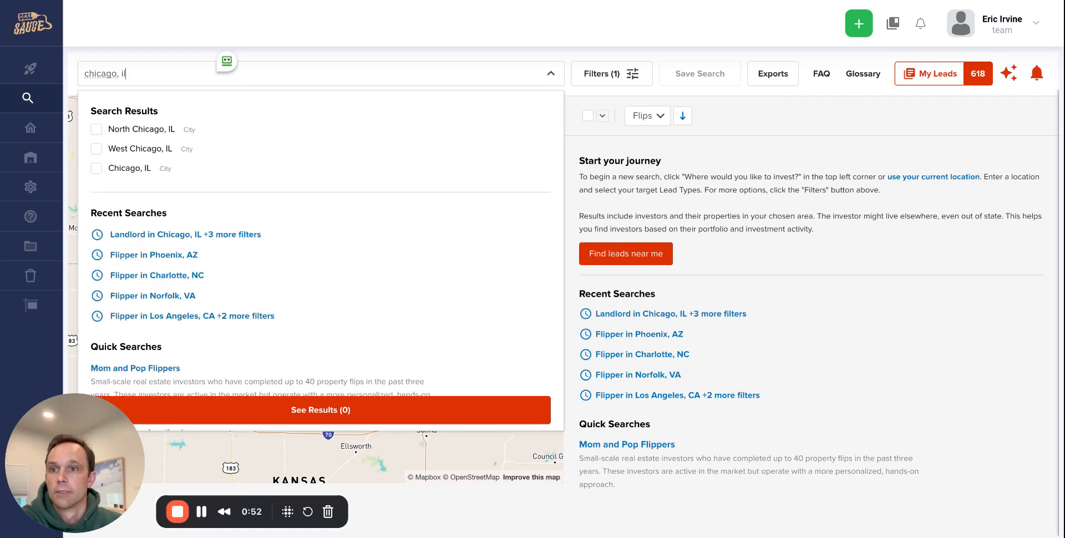
left_click(141, 169)
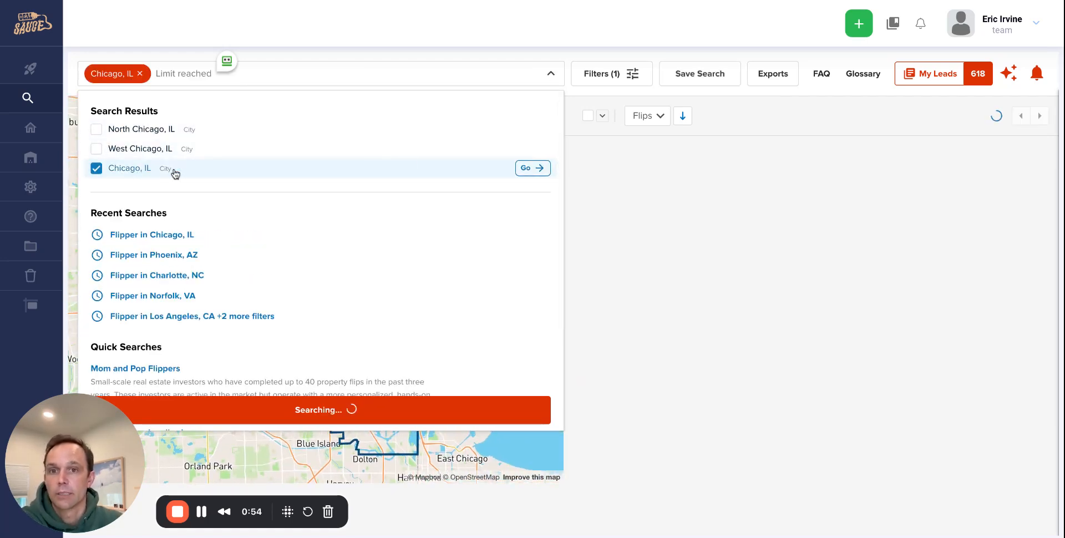
left_click(344, 56)
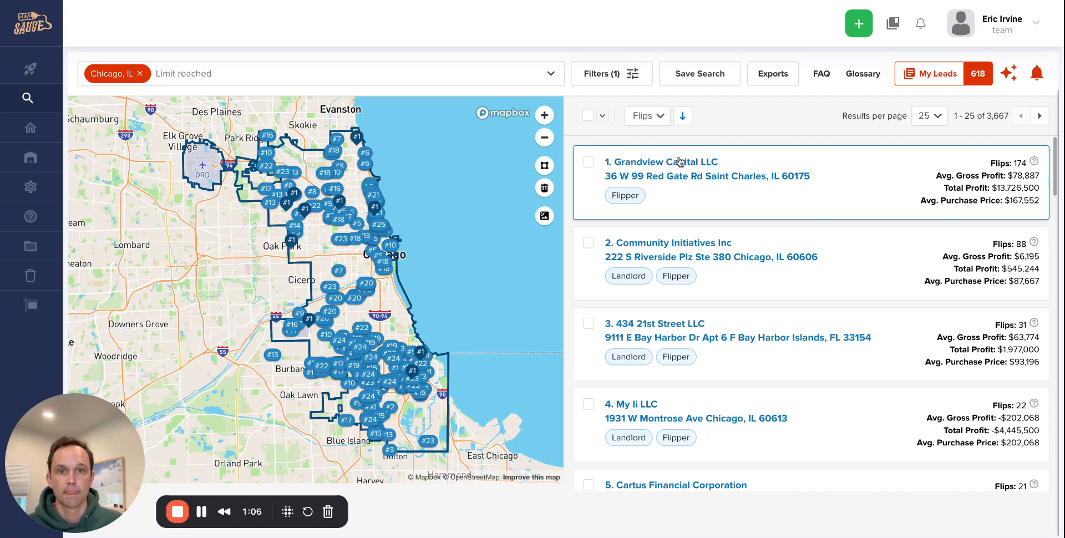
- Change the Chicago search's lead type filter to Landlord and show the 155,713 results
left_click(627, 79)
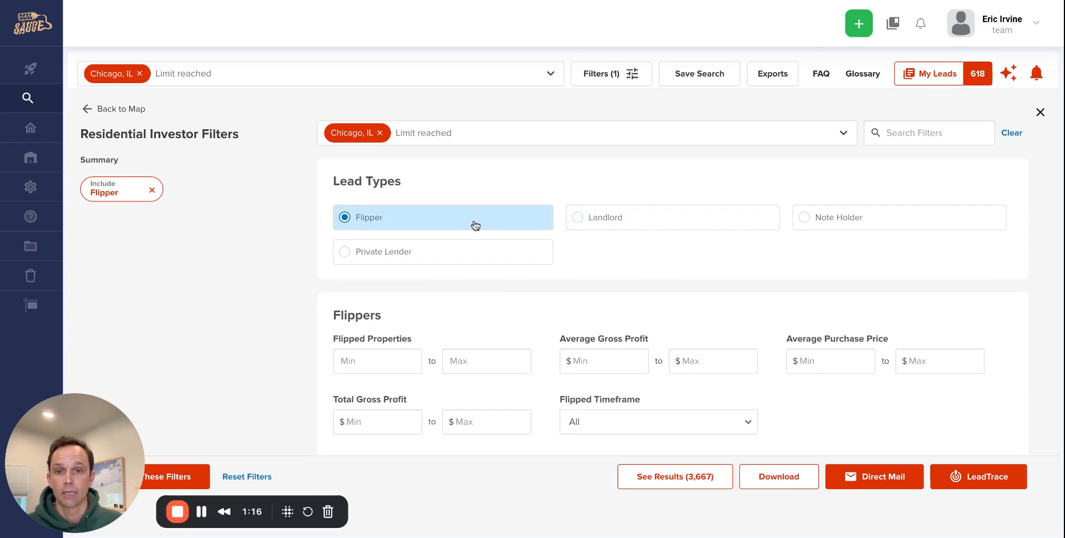
left_click(631, 223)
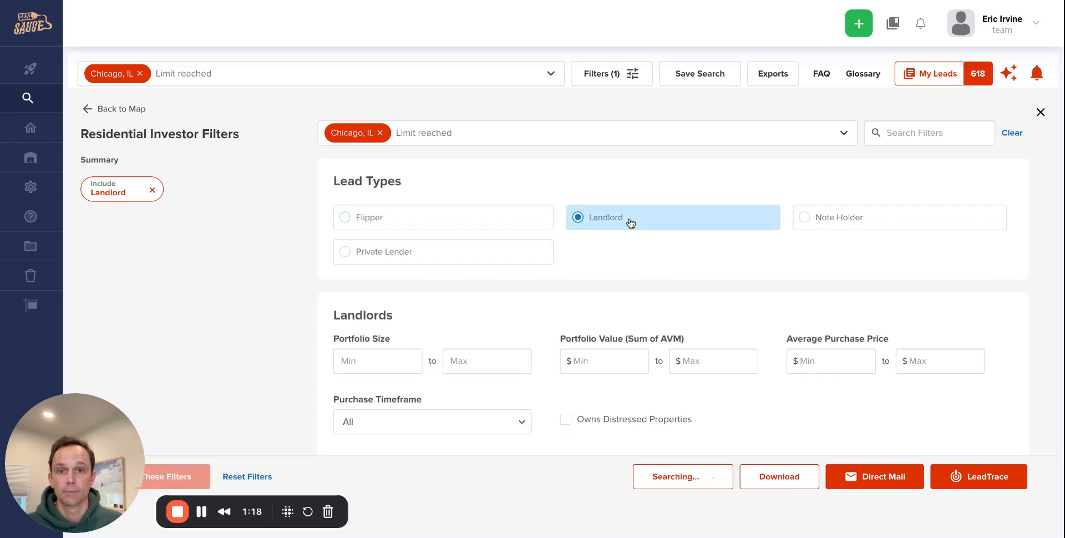
left_click(391, 353)
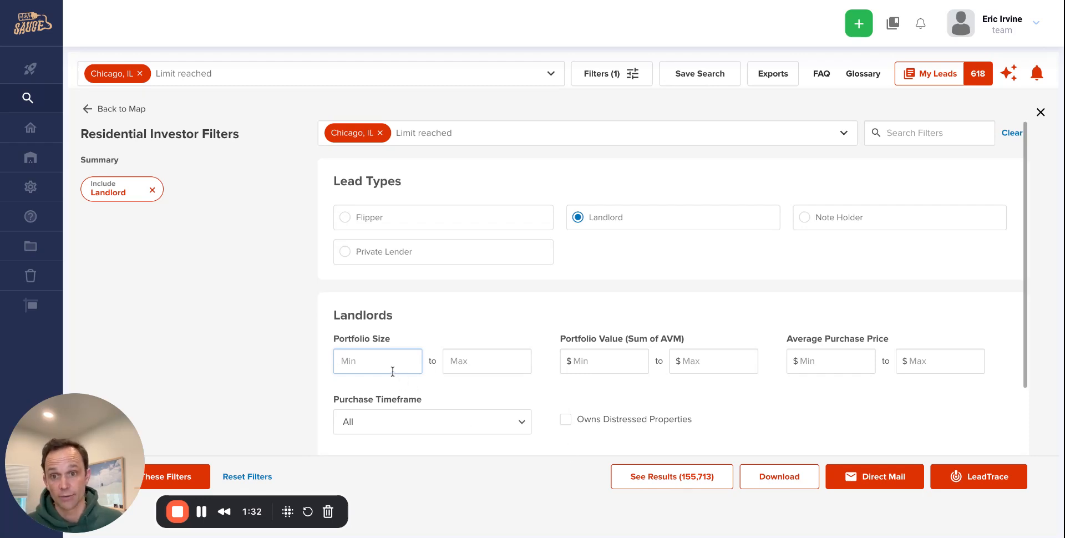
left_click(702, 479)
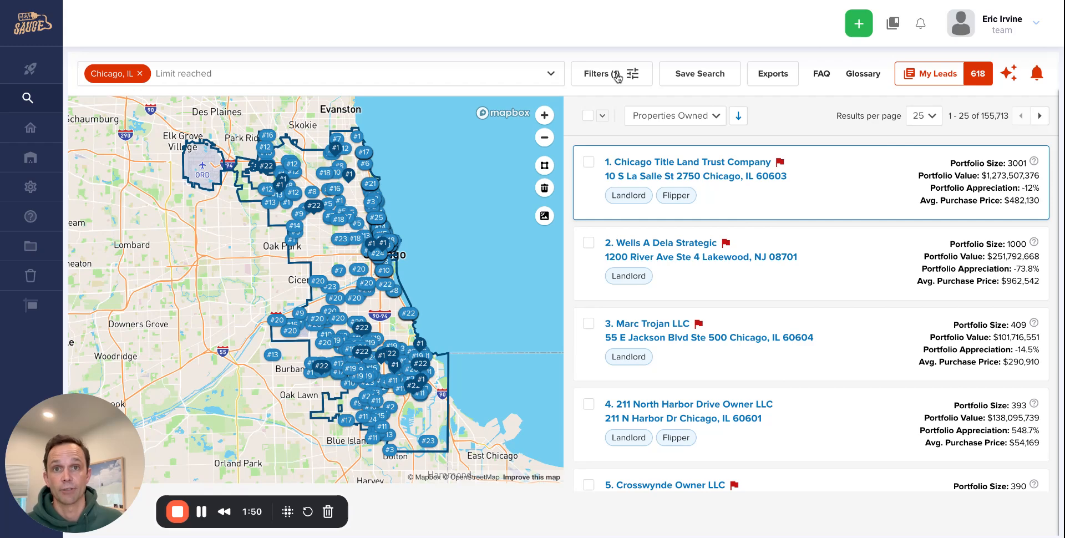
- Filter Chicago landlords to portfolio size 2–20 and a 1 year purchase timeframe, giving 1,898 results
left_click(617, 78)
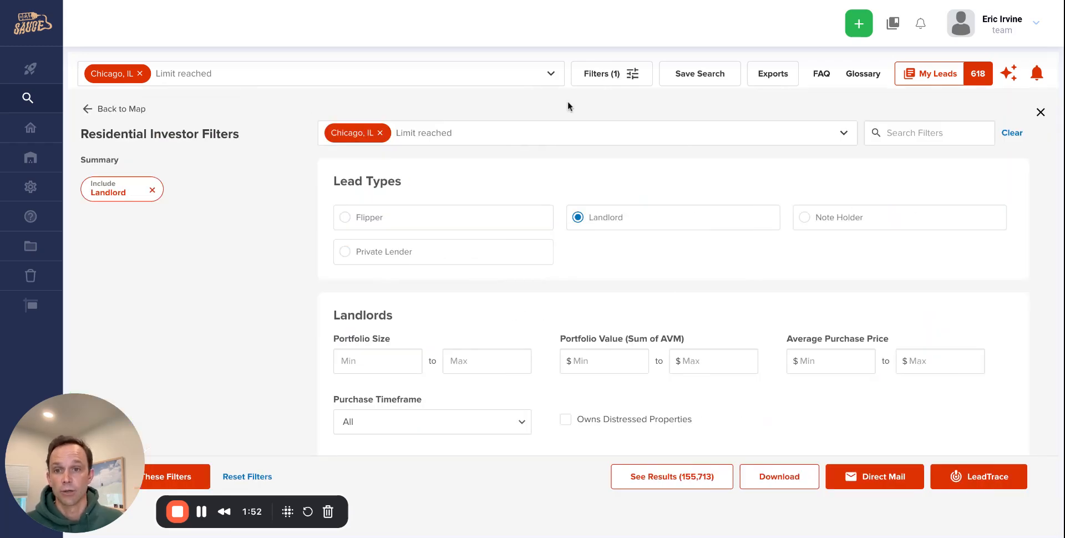
left_click(404, 360)
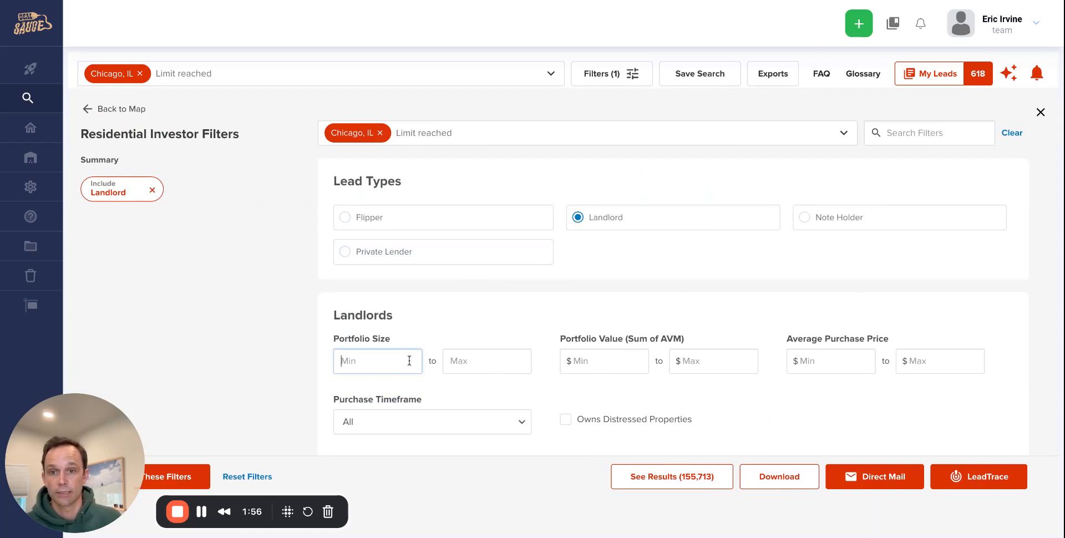
type("2")
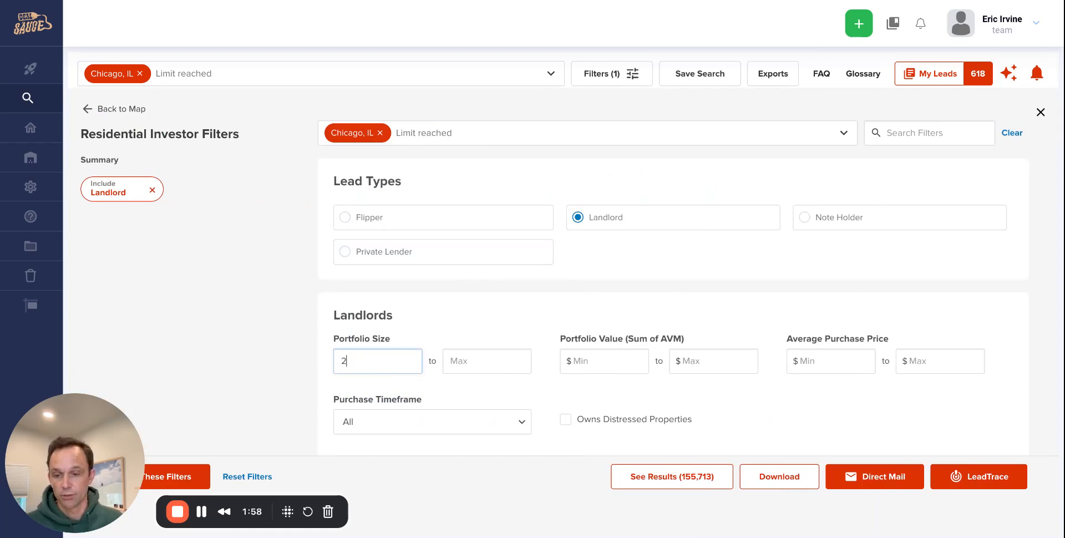
key("Tab")
type("20")
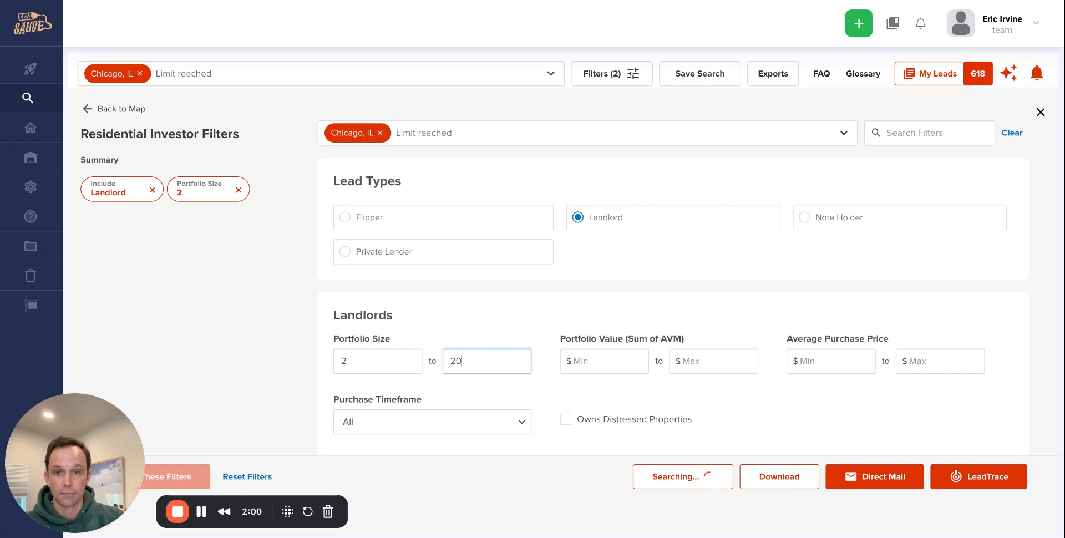
key("Tab")
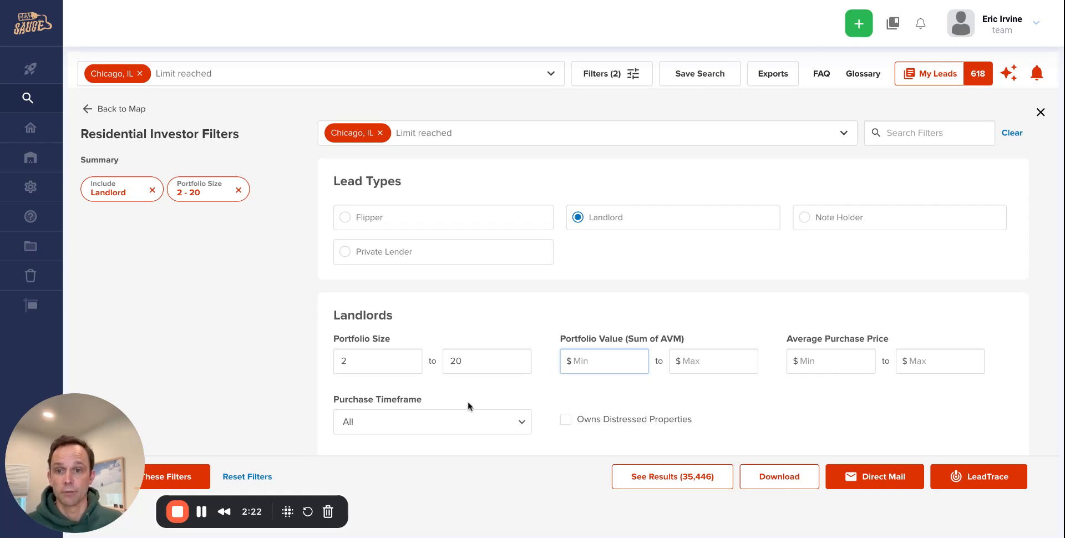
left_click(471, 427)
scroll(618, 381, "down", 3)
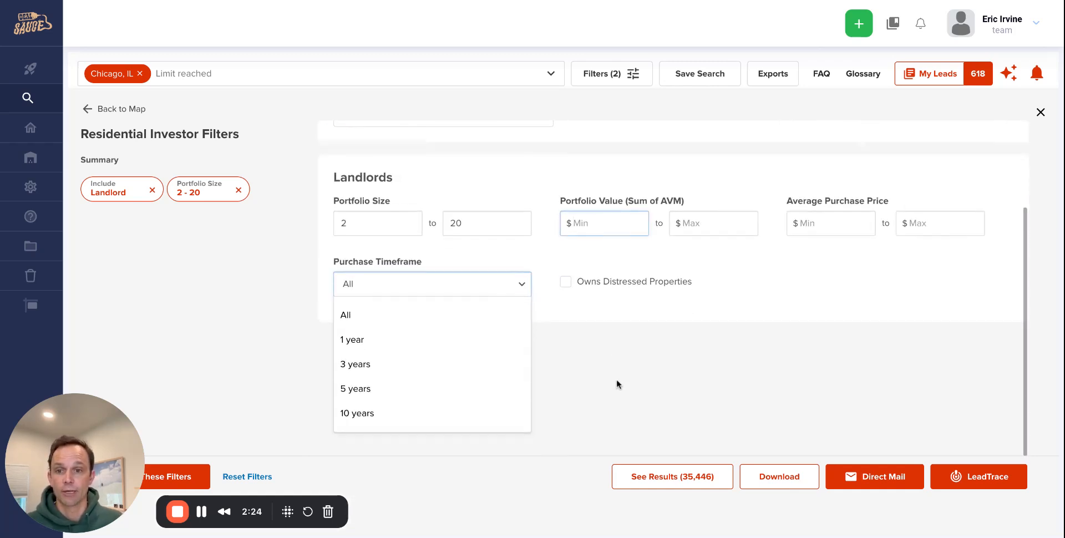
left_click(395, 337)
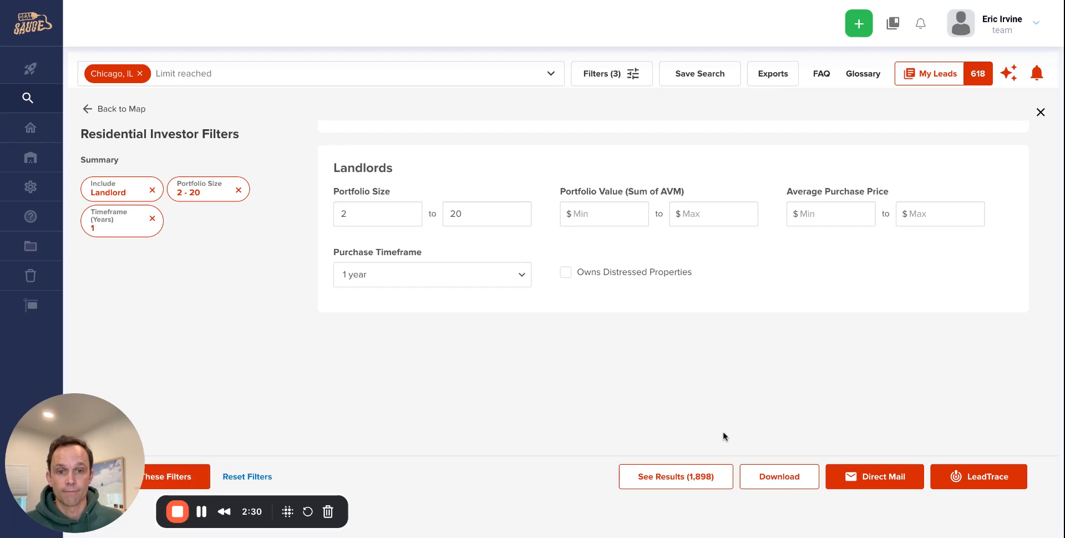
left_click(697, 483)
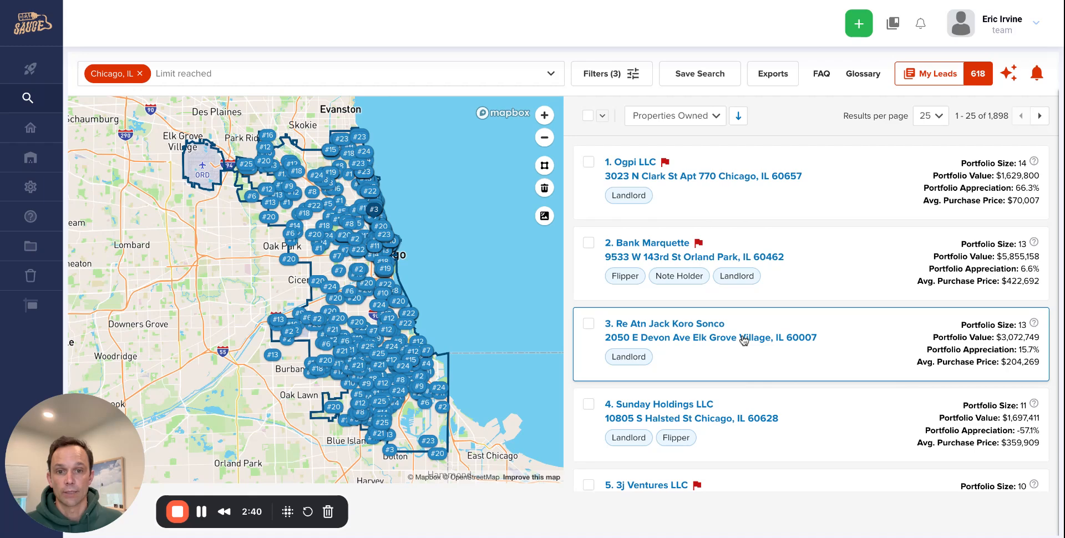
- Scroll down to the eighth result card and open Durrett Holdings LLC's investor profile
scroll(742, 343, "down", 1)
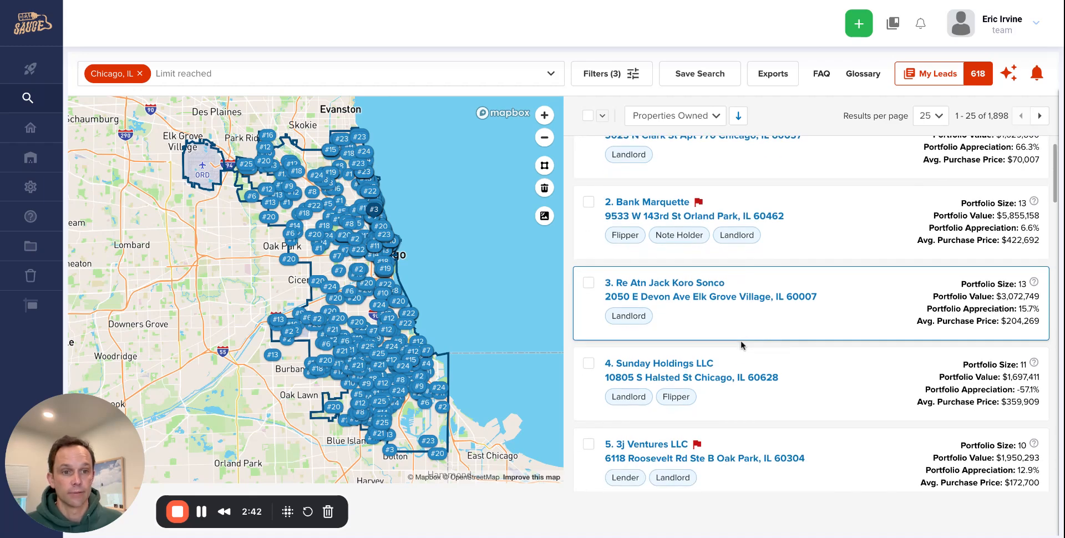
scroll(743, 344, "down", 1)
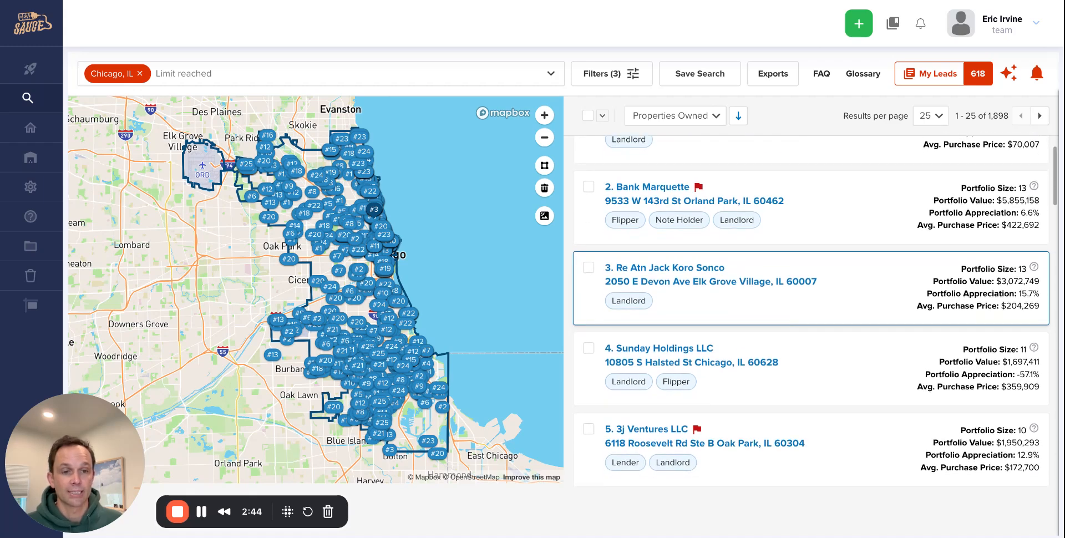
scroll(742, 317, "up", 1)
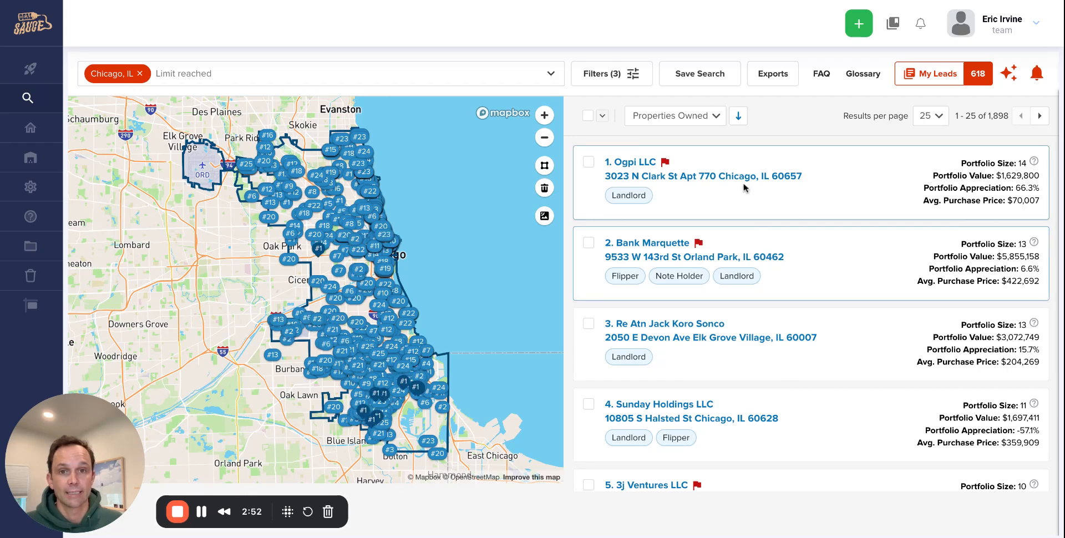
scroll(740, 304, "down", 3)
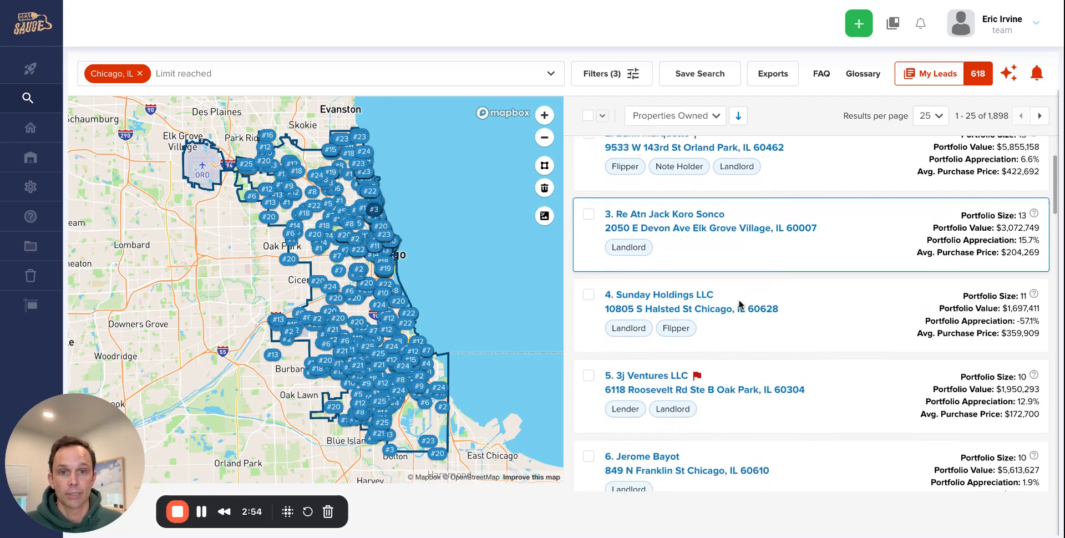
scroll(740, 305, "down", 1)
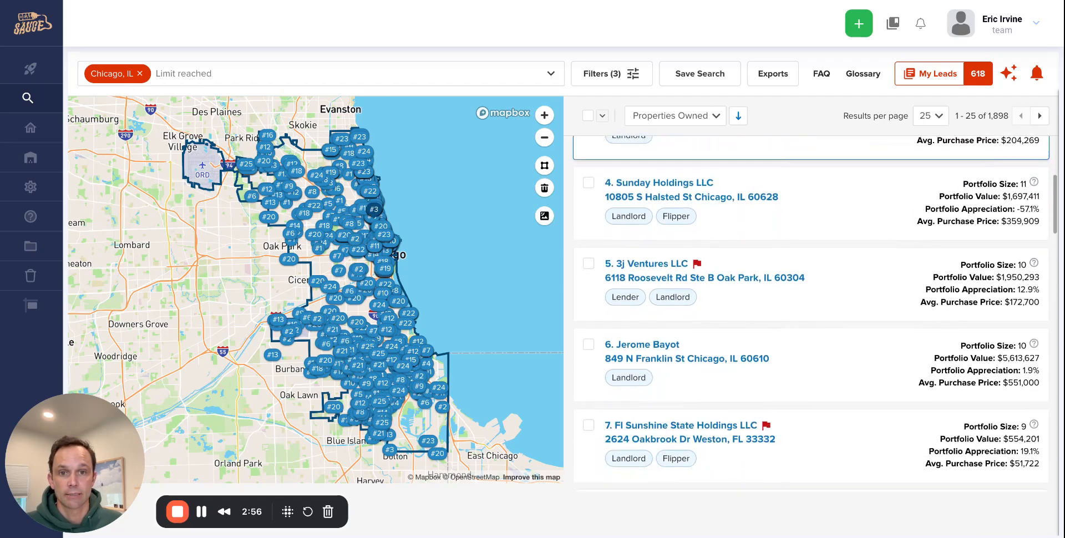
scroll(739, 304, "down", 1)
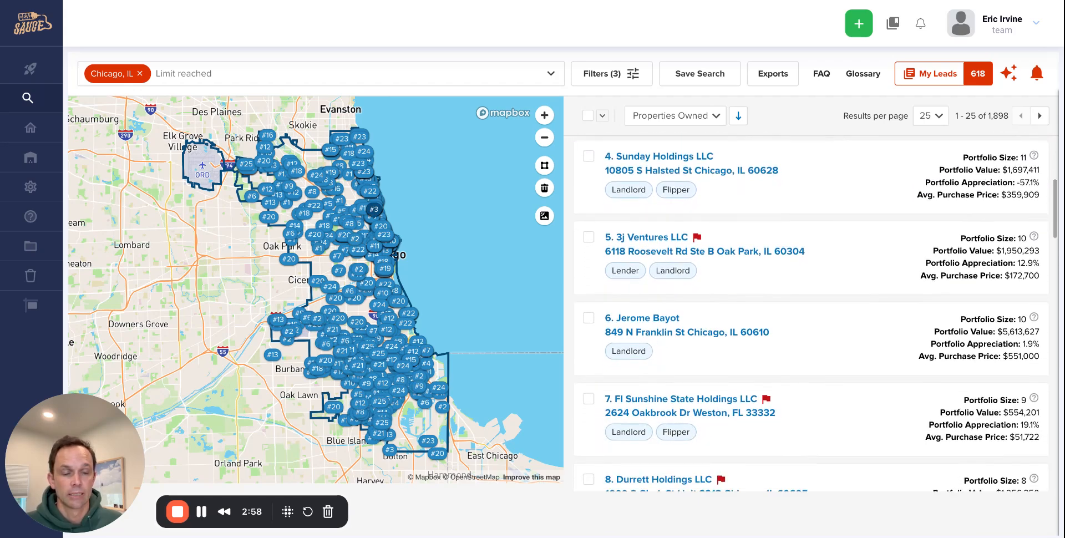
scroll(720, 299, "down", 1)
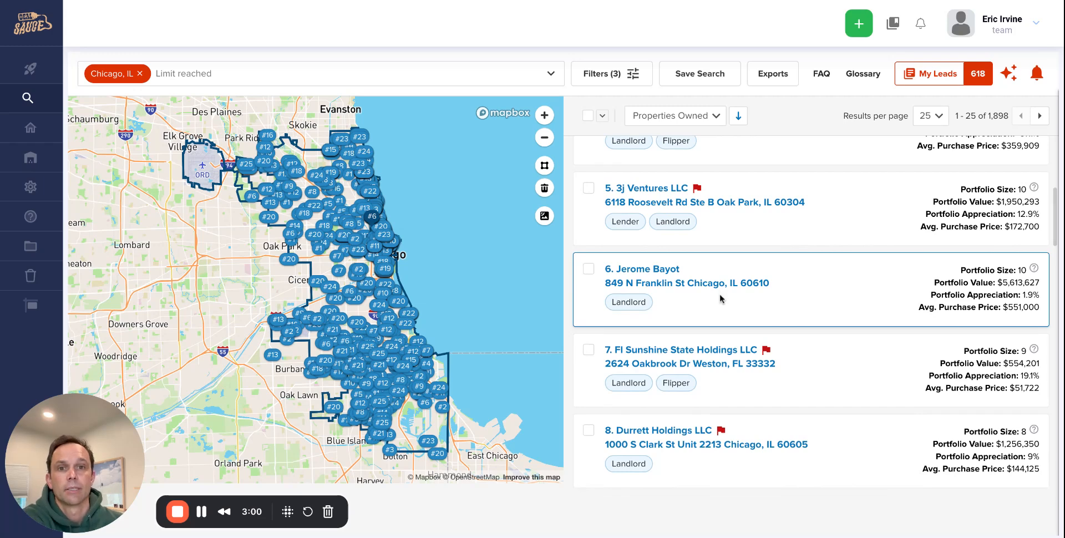
scroll(728, 294, "down", 1)
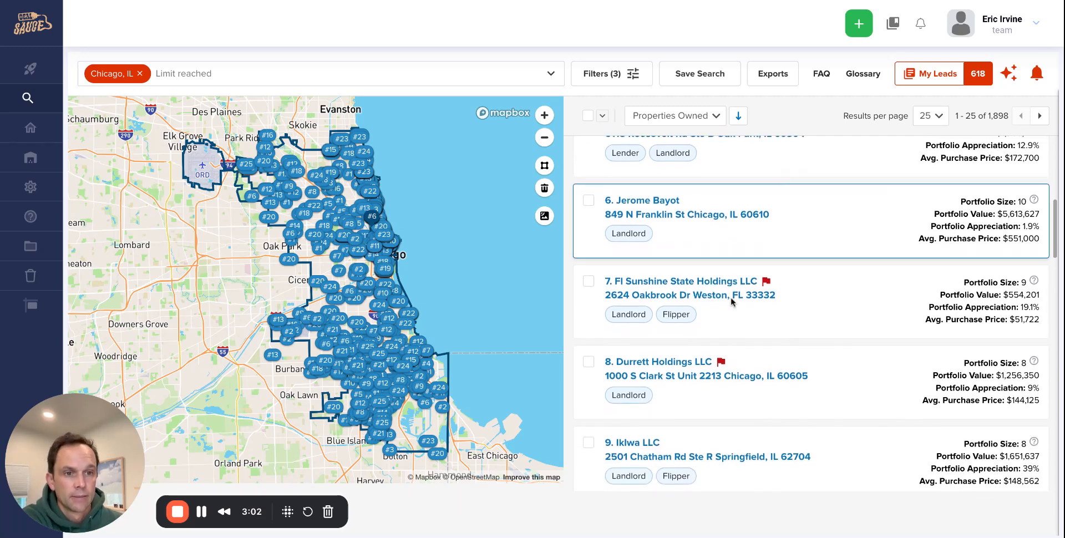
scroll(731, 302, "down", 1)
scroll(743, 306, "down", 2)
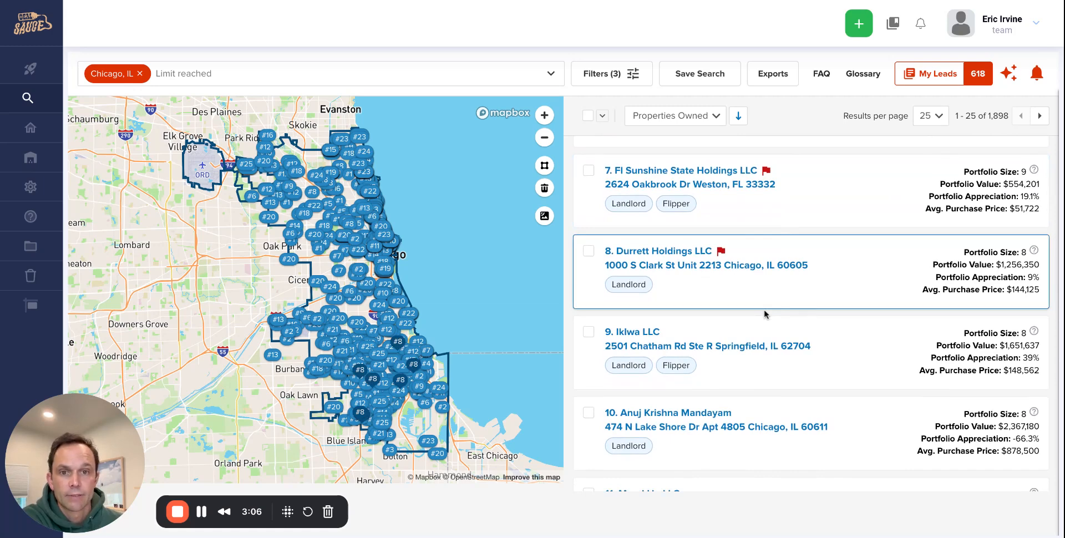
scroll(765, 314, "down", 1)
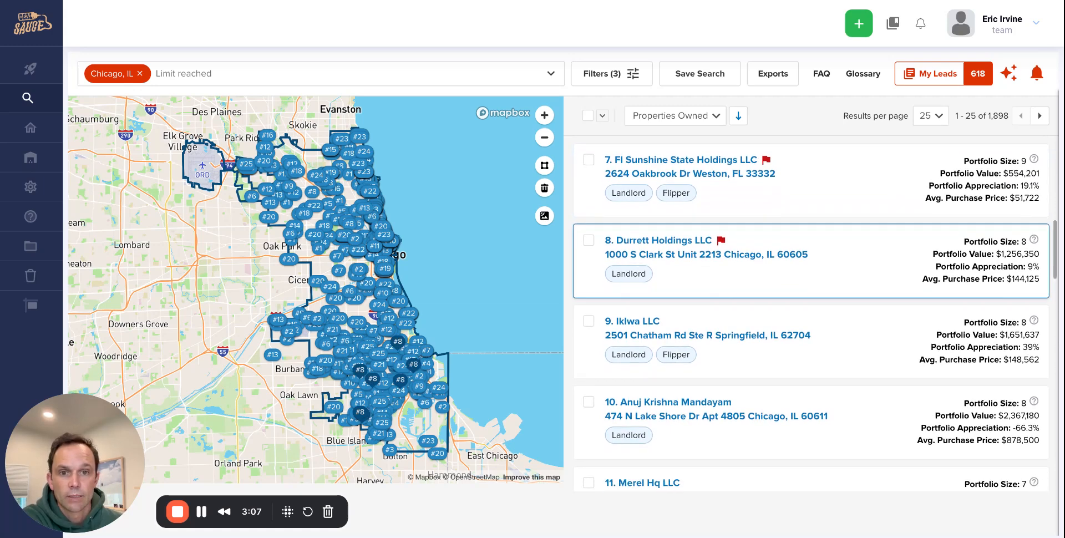
left_click(663, 243)
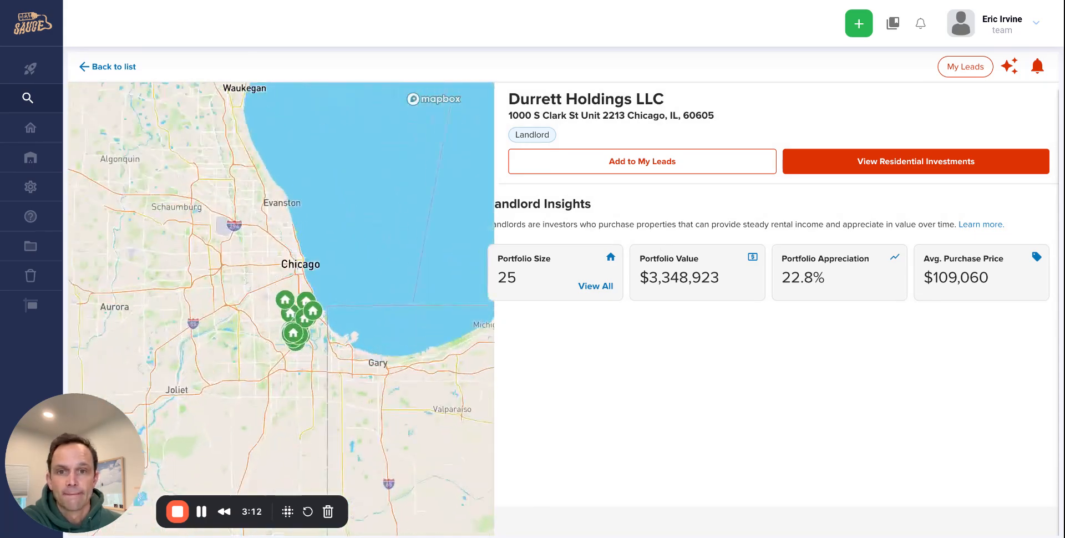
- Zoom the map out, then highlight and deselect Durrett Holdings LLC's mailing address
scroll(337, 315, "down", 3)
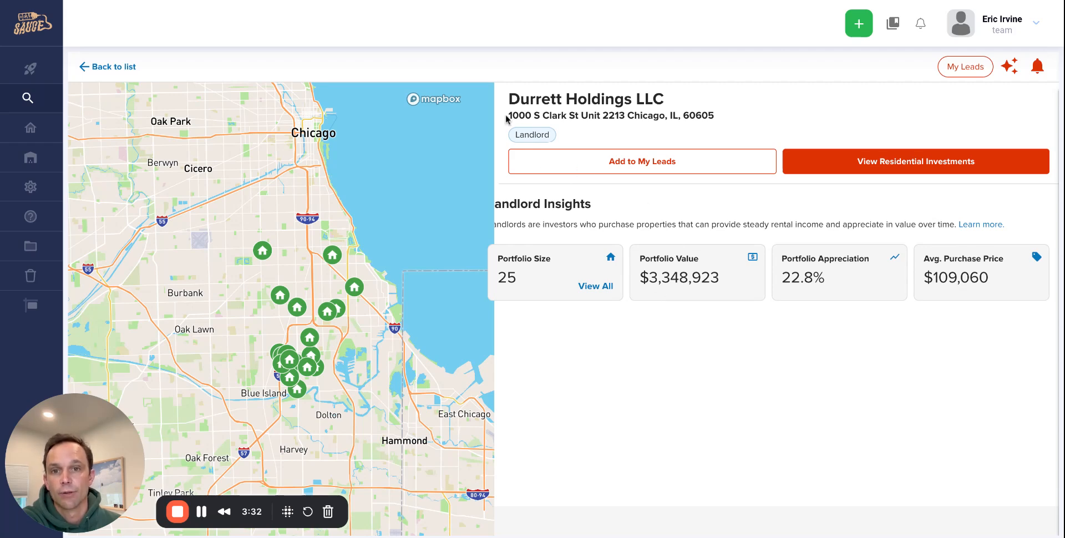
left_click_drag(506, 116, 679, 127)
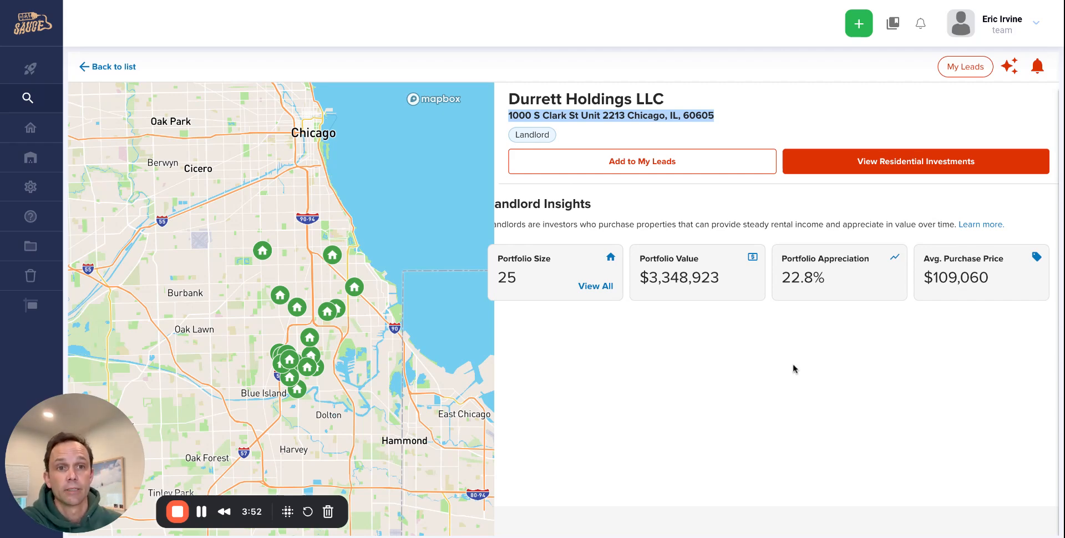
left_click(790, 384)
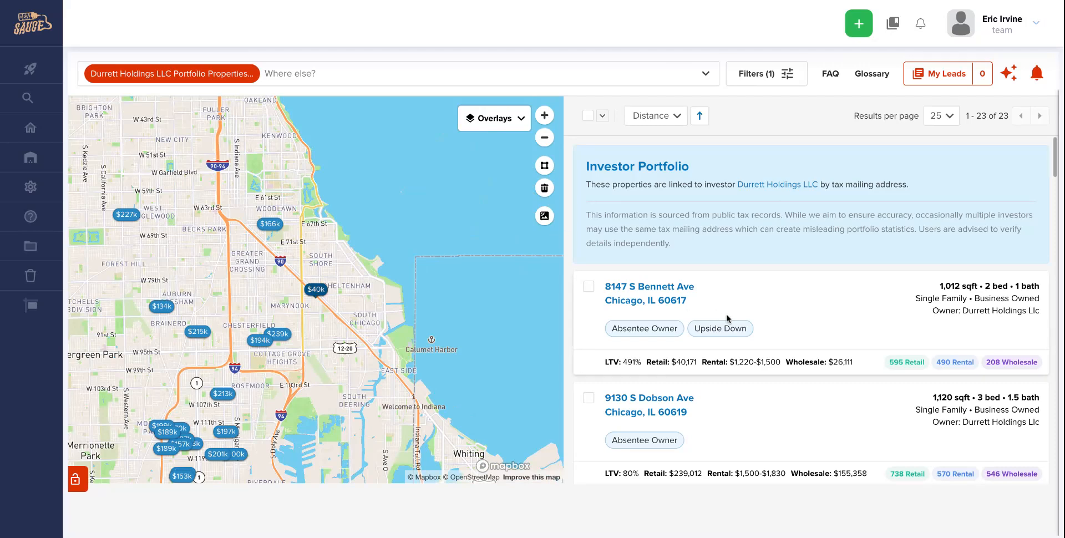
scroll(764, 338, "down", 2)
scroll(764, 339, "down", 3)
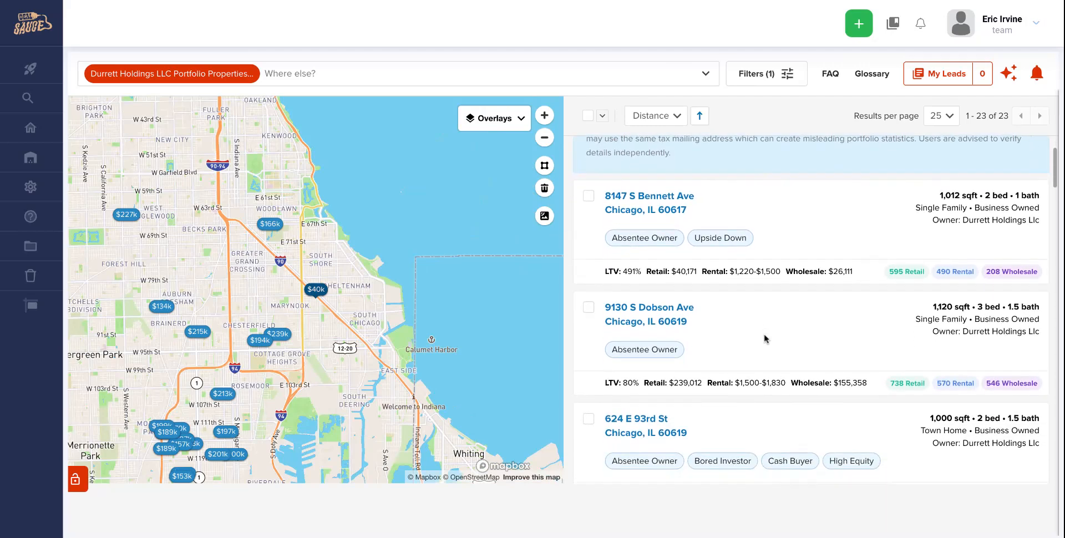
scroll(764, 338, "up", 4)
scroll(764, 339, "down", 2)
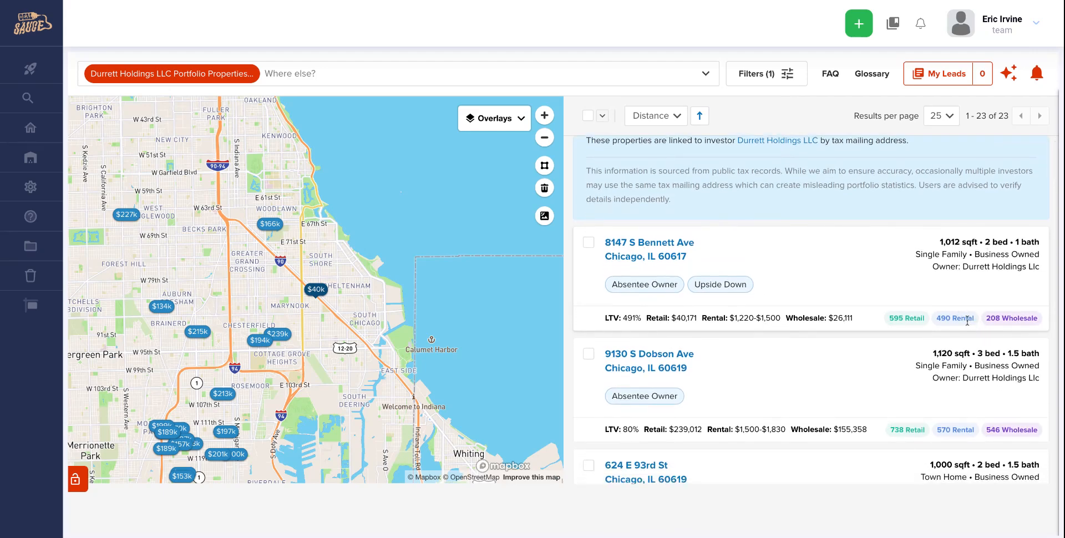
scroll(968, 321, "down", 4)
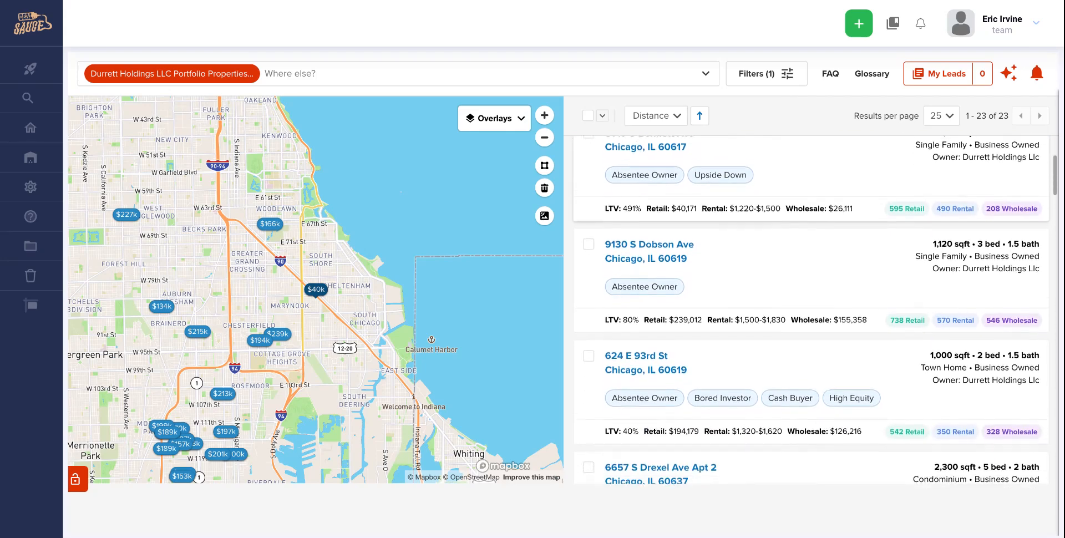
scroll(968, 333, "down", 2)
left_click_drag(932, 330, 969, 335)
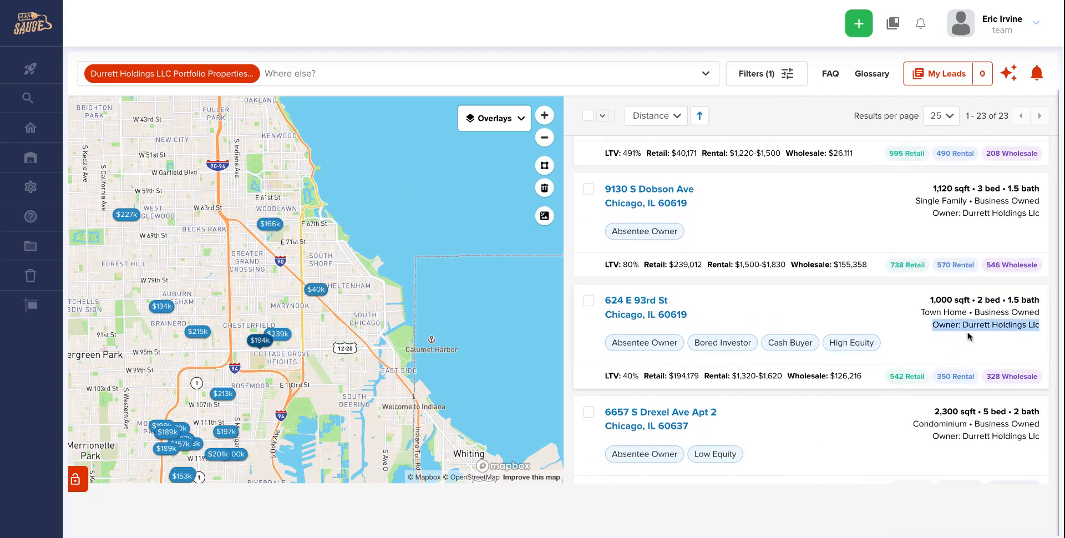
scroll(971, 338, "down", 3)
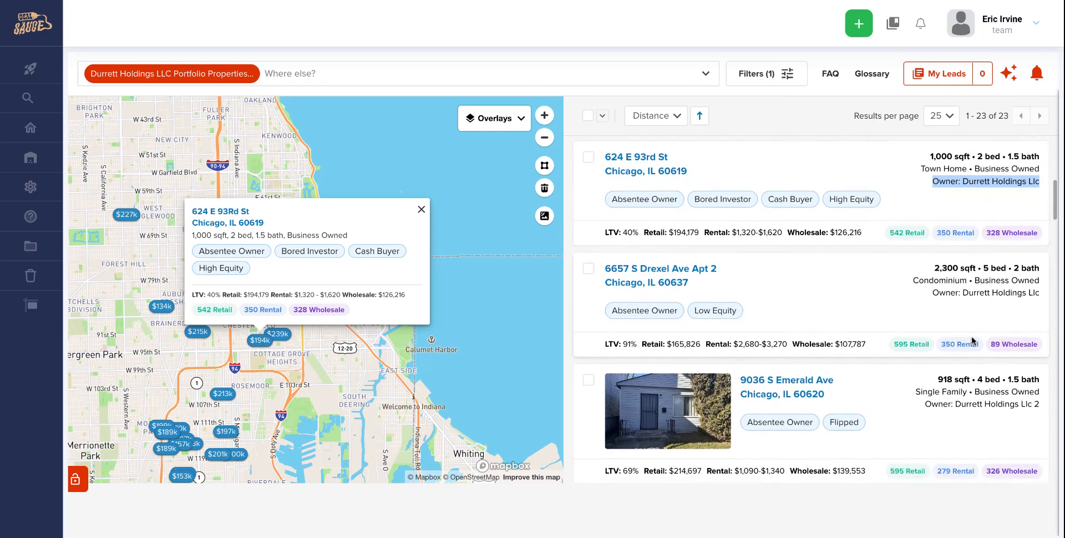
scroll(972, 340, "down", 5)
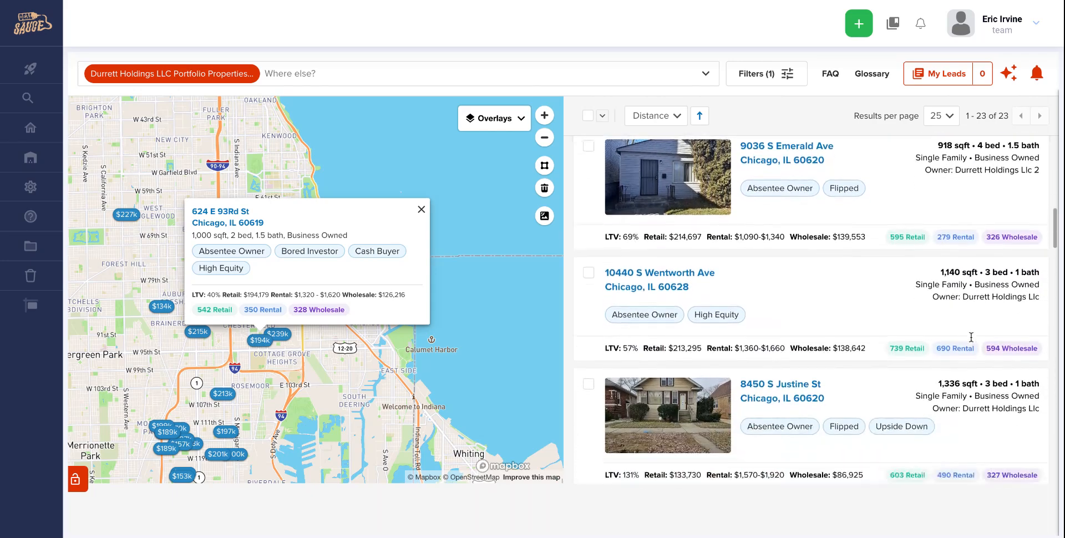
scroll(971, 337, "down", 5)
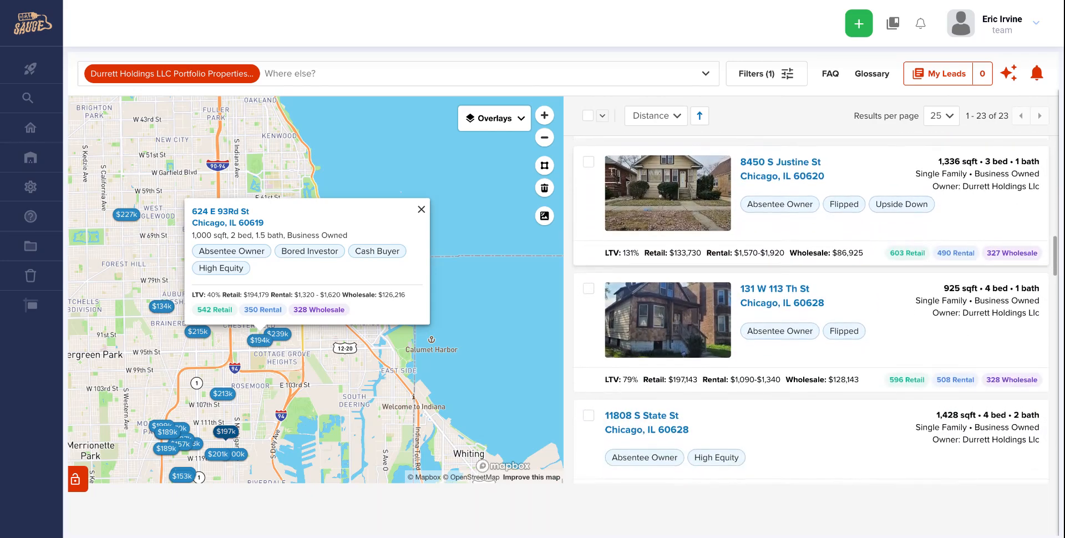
scroll(971, 339, "down", 3)
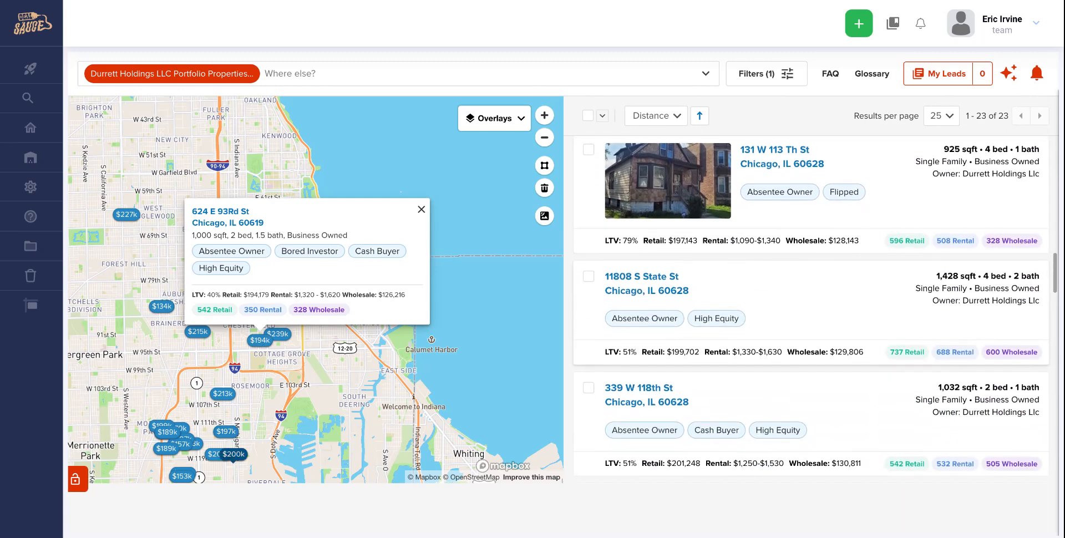
scroll(970, 306, "down", 5)
scroll(970, 314, "up", 20)
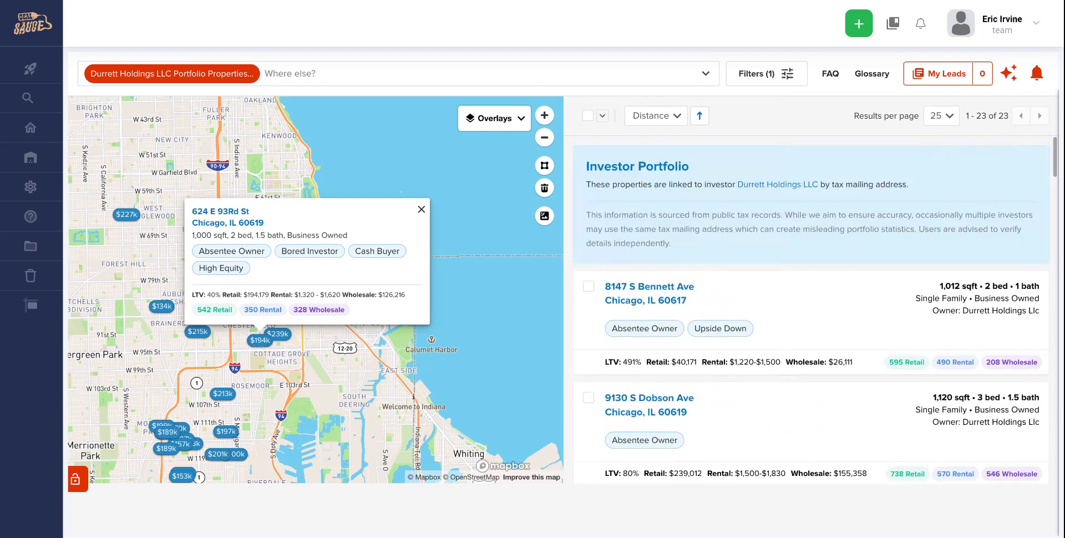
mouse_move(894, 314)
scroll(893, 313, "down", 2)
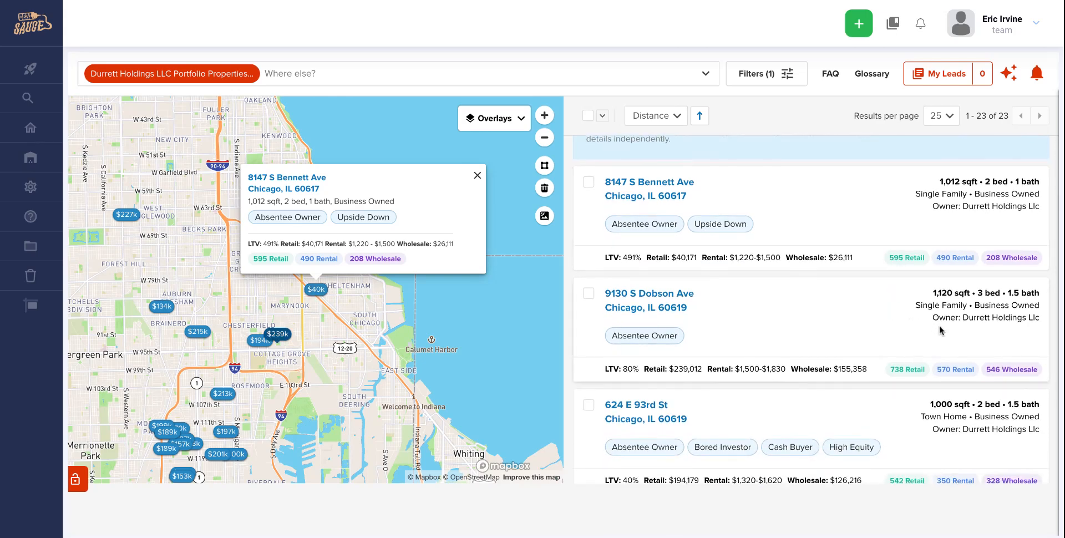
scroll(941, 330, "down", 1)
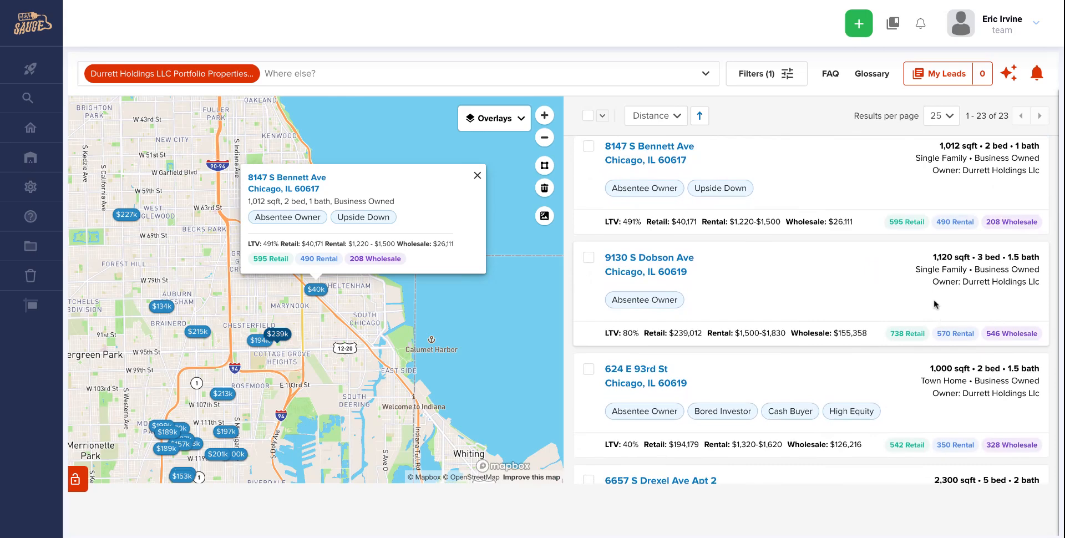
scroll(934, 305, "up", 2)
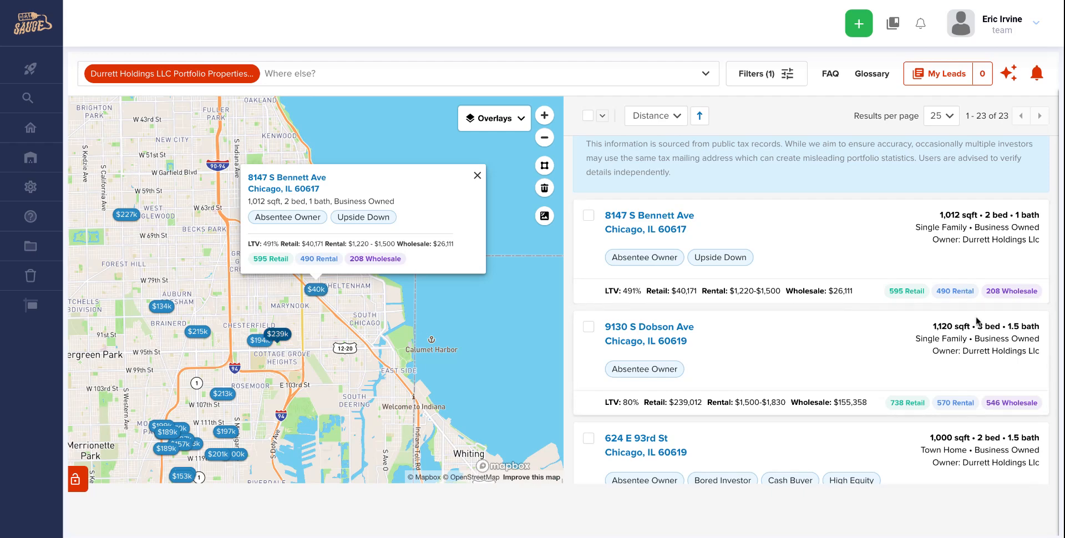
scroll(979, 358, "down", 2)
scroll(979, 359, "down", 4)
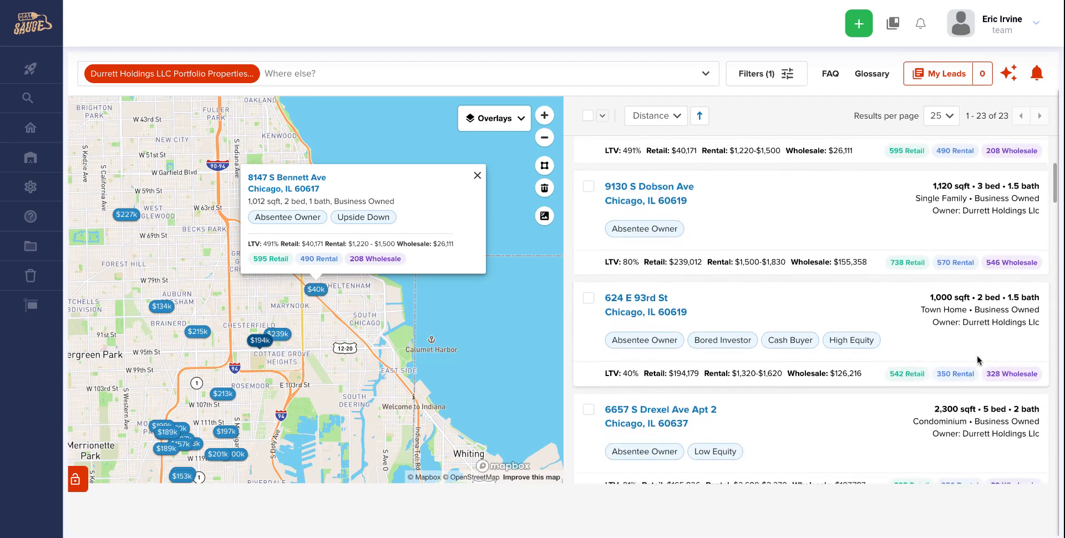
scroll(979, 359, "down", 2)
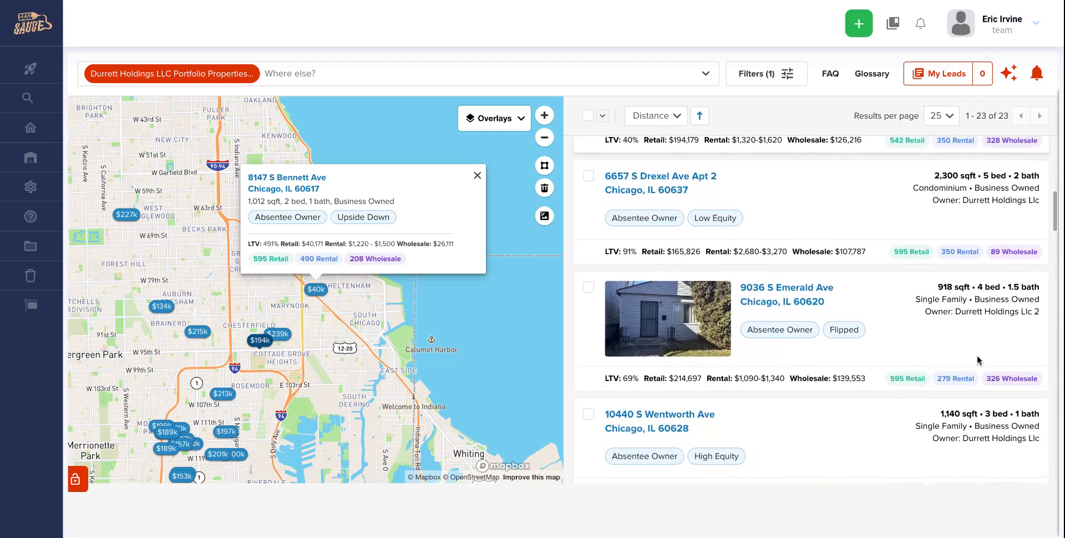
scroll(979, 360, "up", 3)
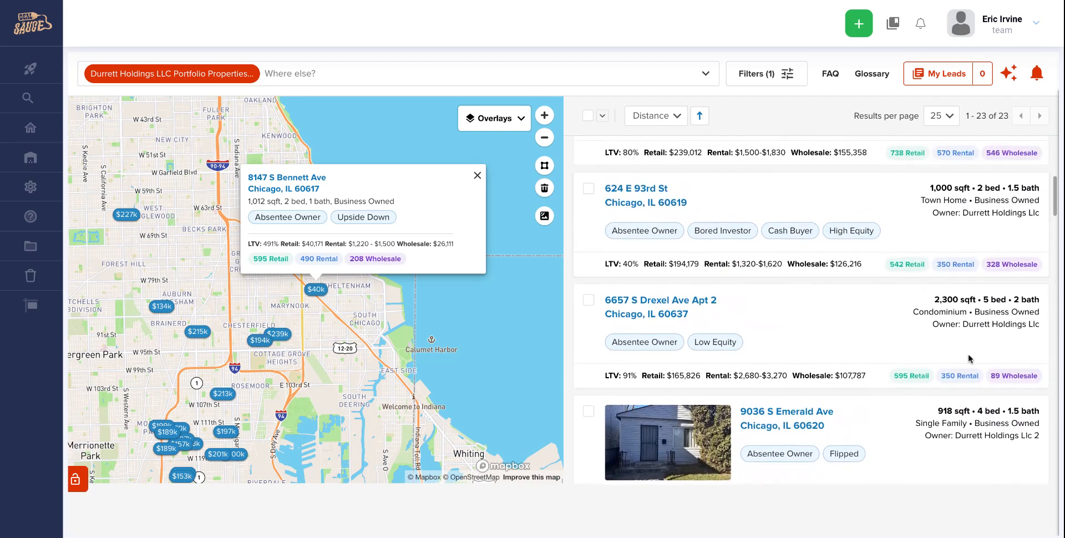
scroll(968, 358, "down", 5)
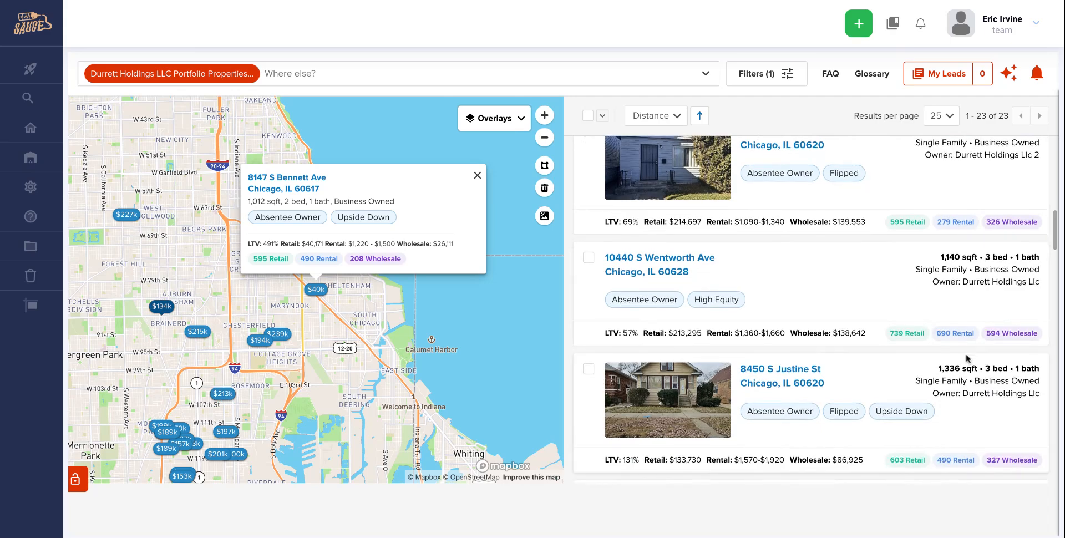
scroll(968, 357, "down", 5)
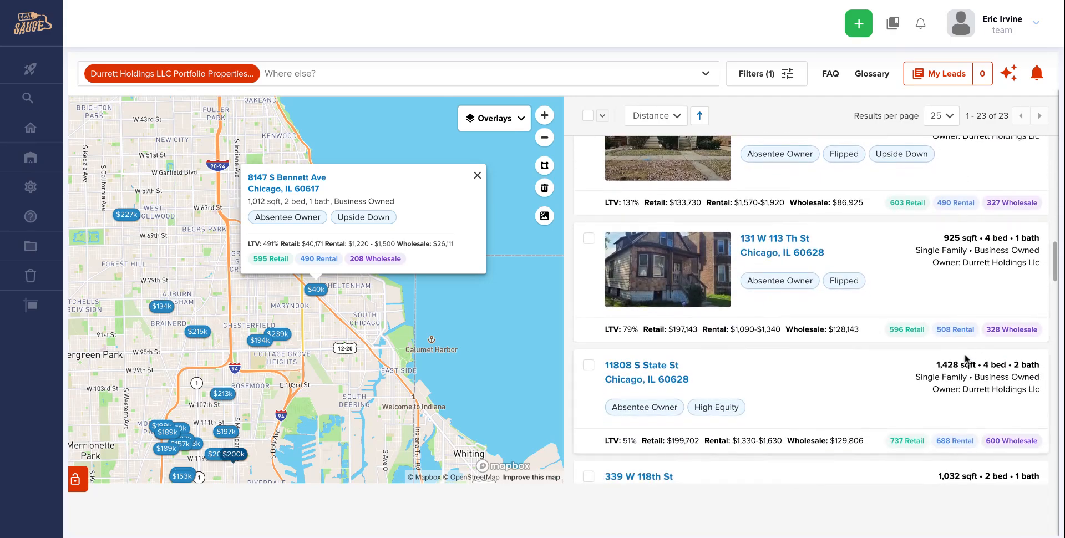
scroll(966, 360, "up", 14)
scroll(932, 269, "up", 1)
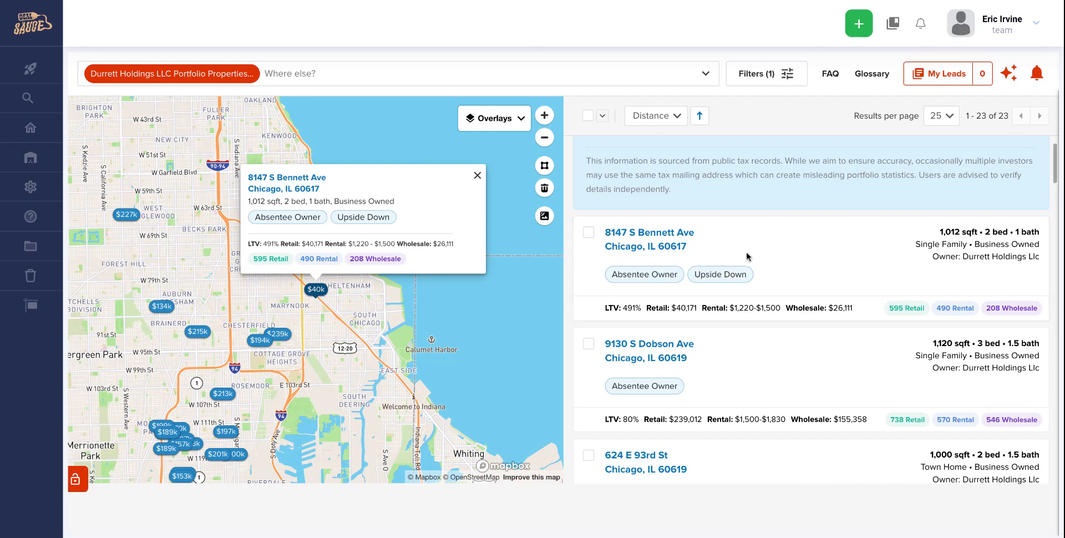
scroll(777, 261, "up", 2)
scroll(814, 295, "down", 1)
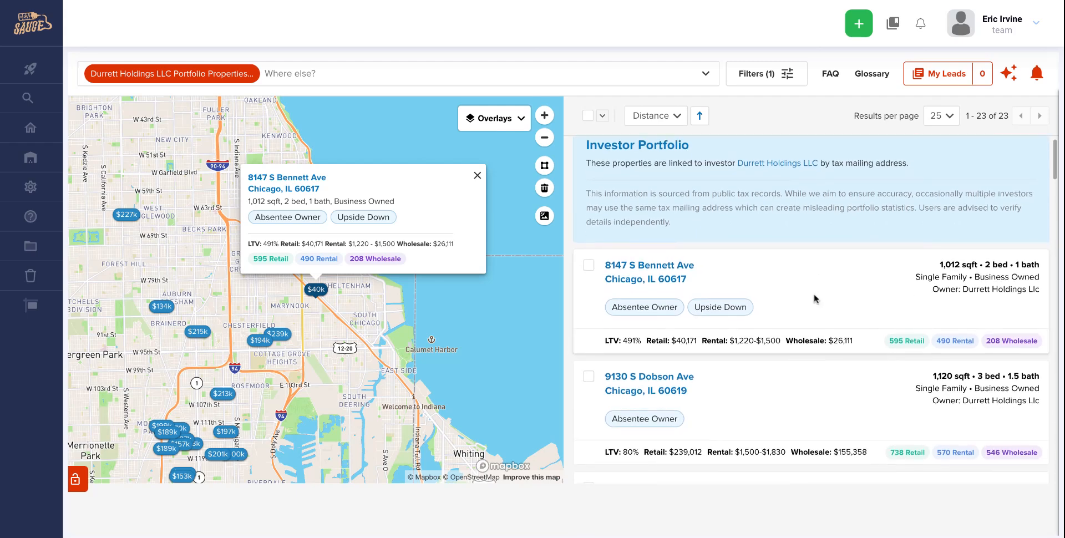
scroll(815, 299, "down", 1)
scroll(814, 297, "down", 1)
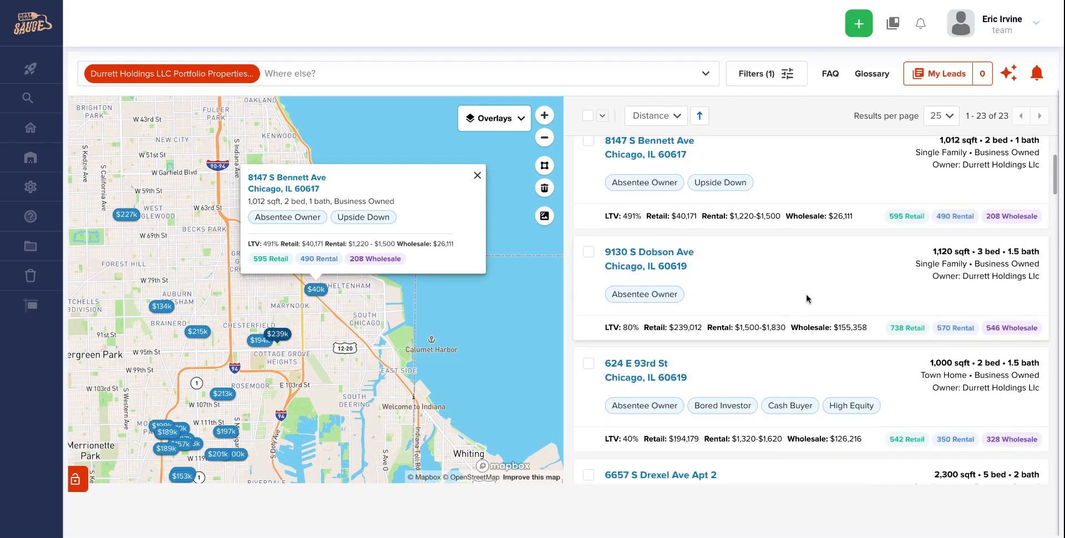
scroll(808, 296, "up", 3)
left_click(661, 286)
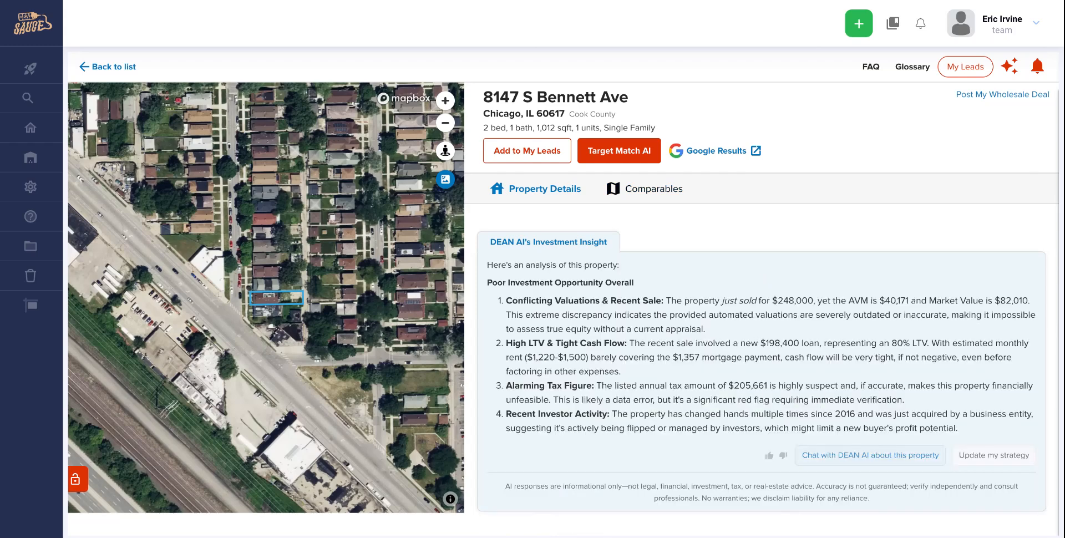
scroll(735, 279, "down", 2)
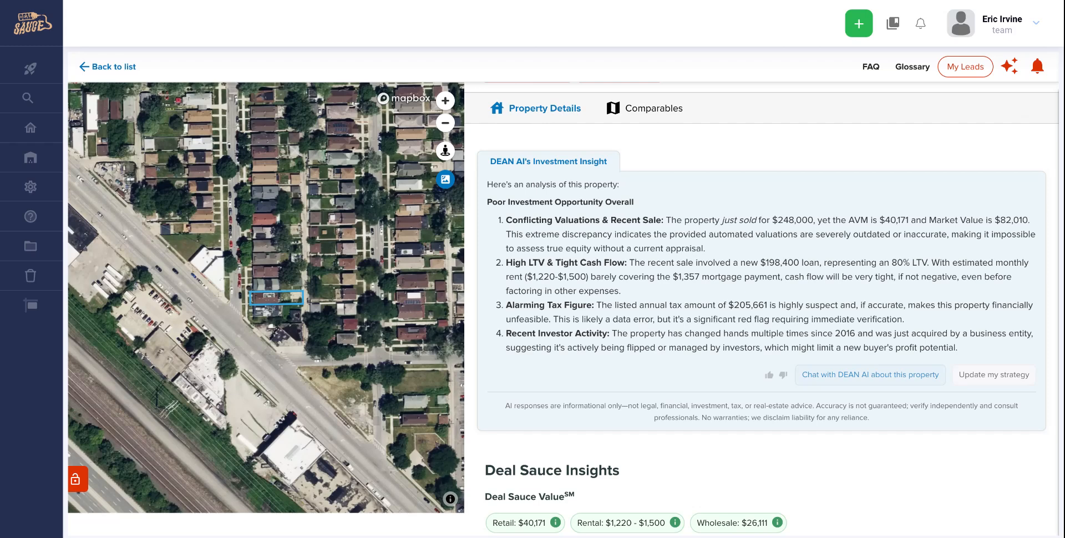
scroll(638, 413, "down", 5)
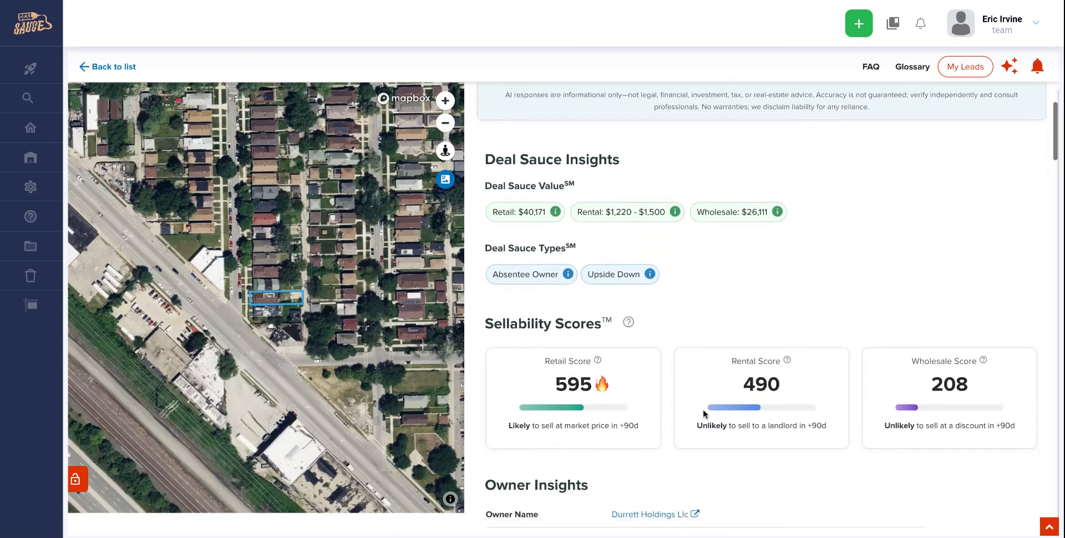
scroll(704, 414, "down", 5)
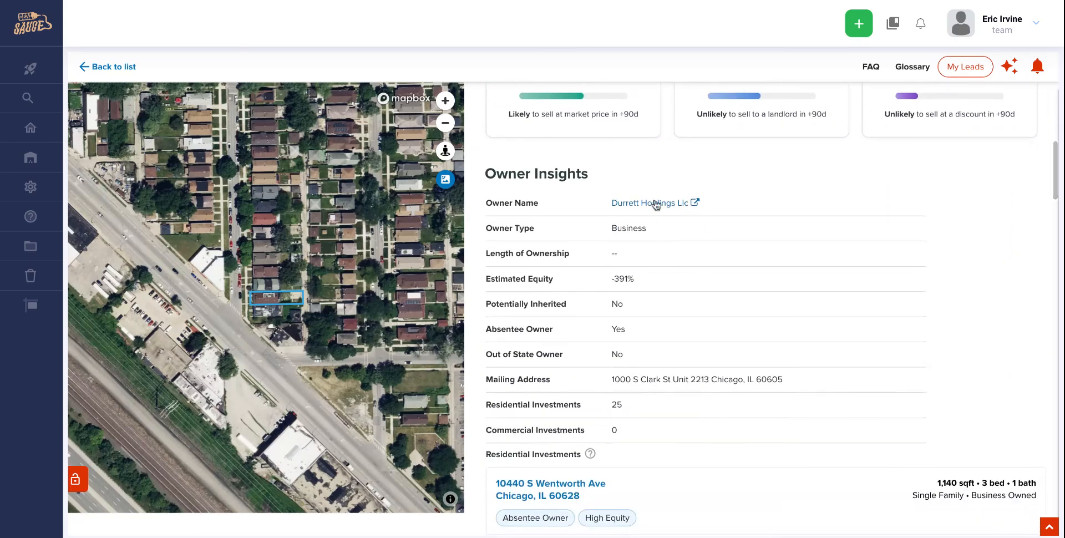
scroll(677, 269, "down", 15)
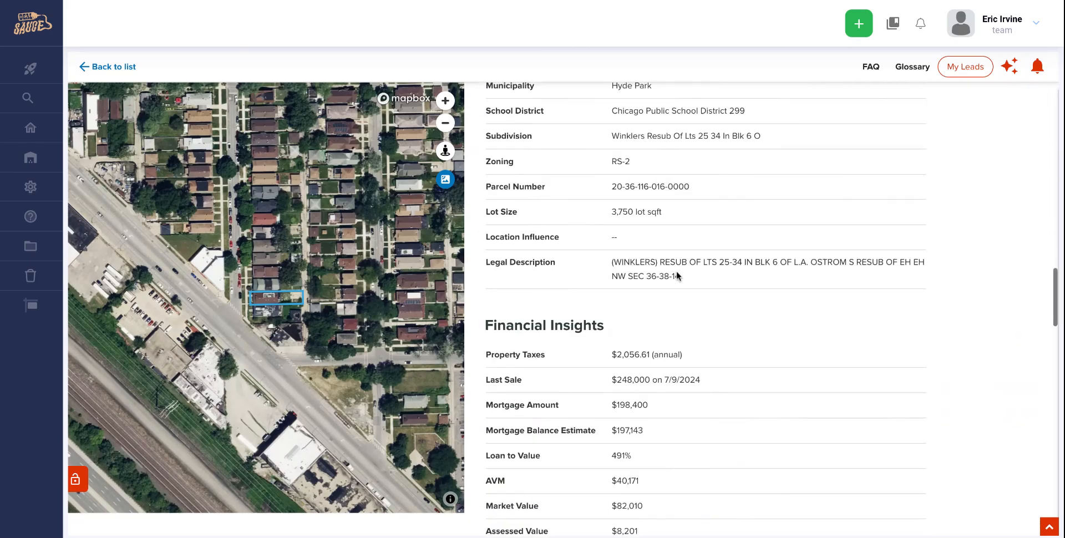
scroll(677, 275, "down", 15)
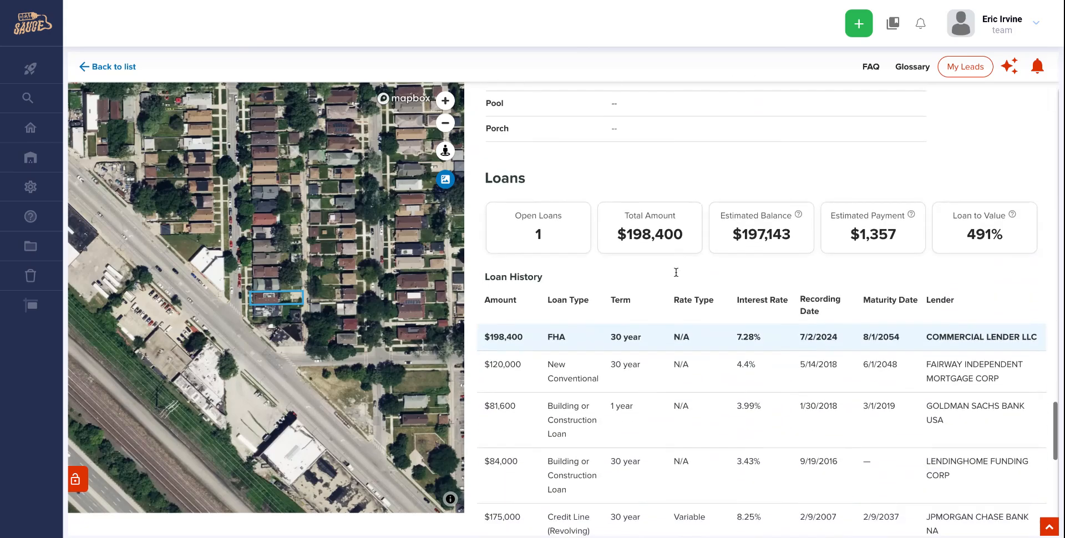
scroll(676, 272, "down", 3)
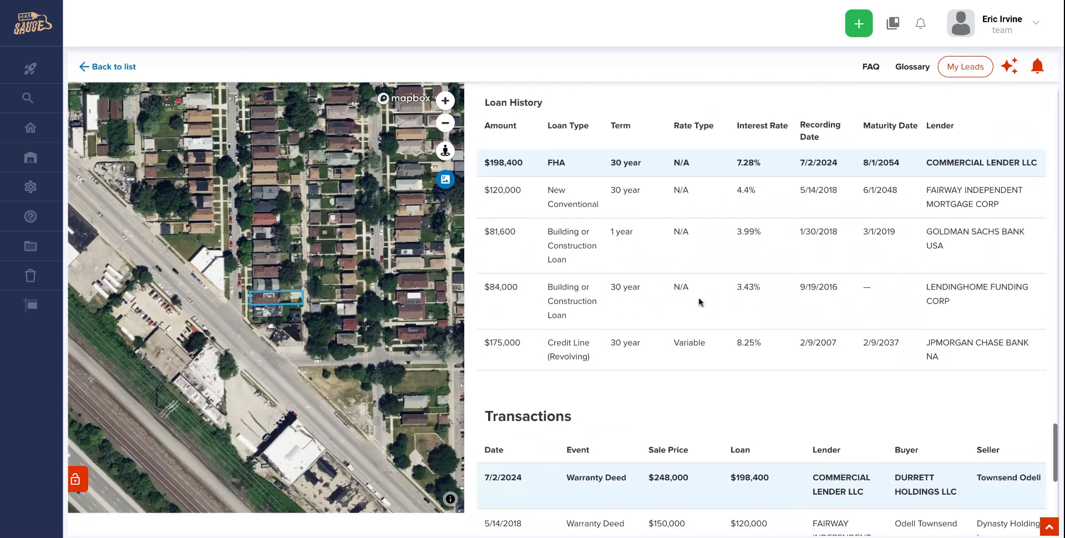
scroll(698, 297, "up", 1)
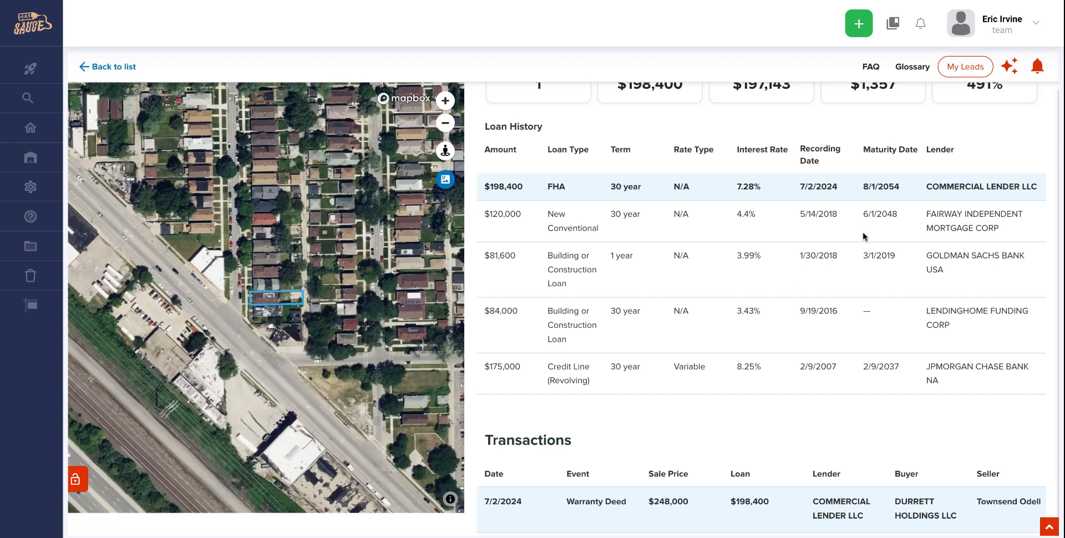
scroll(851, 253, "down", 1)
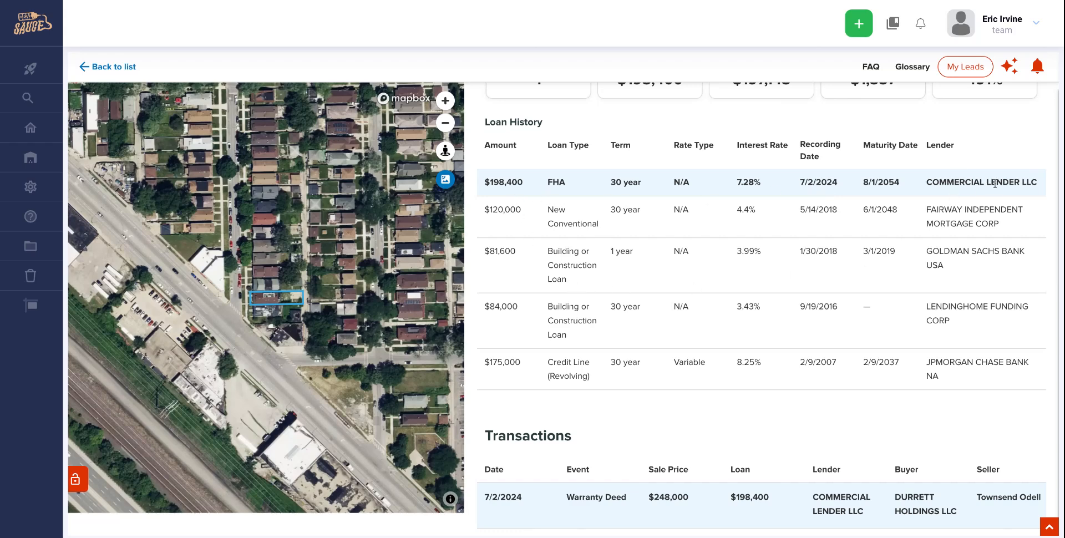
scroll(811, 350, "down", 3)
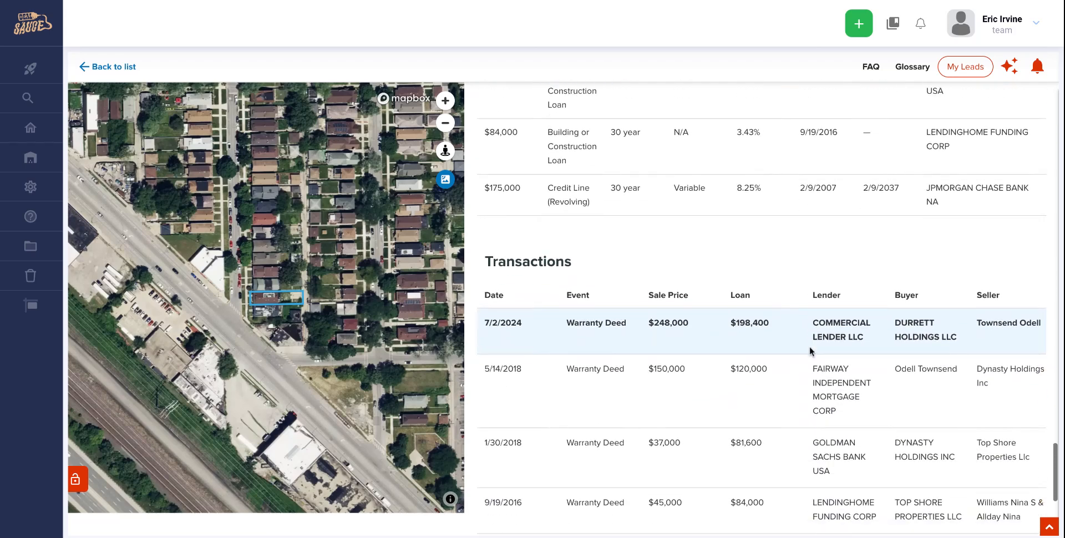
scroll(810, 351, "down", 2)
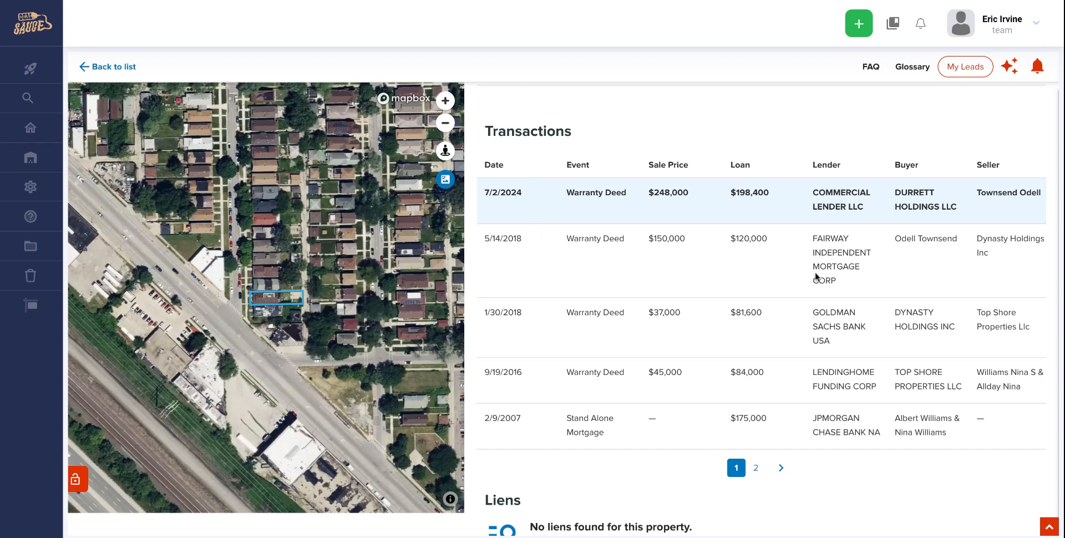
scroll(814, 272, "down", 10)
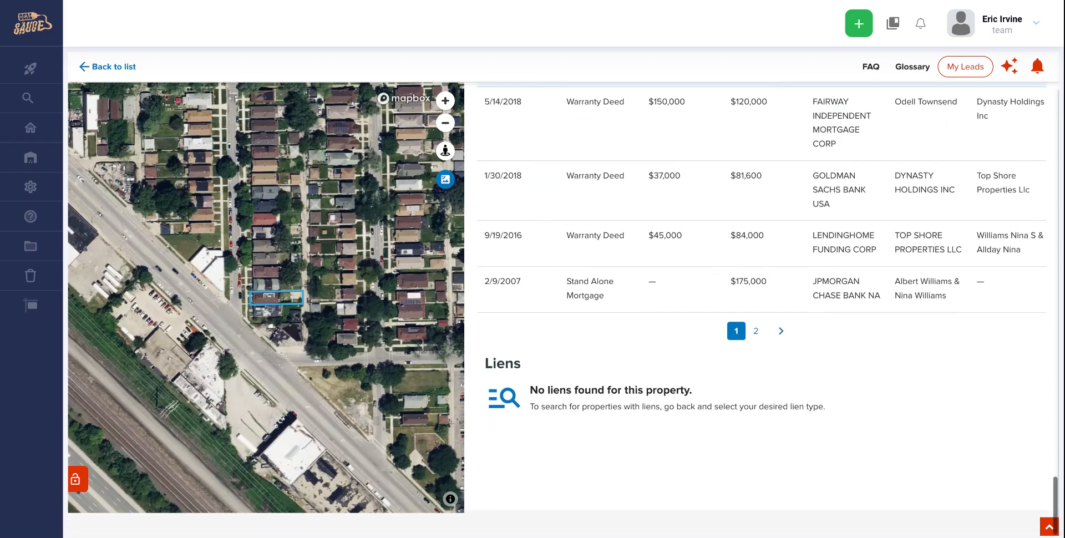
scroll(761, 166, "up", 15)
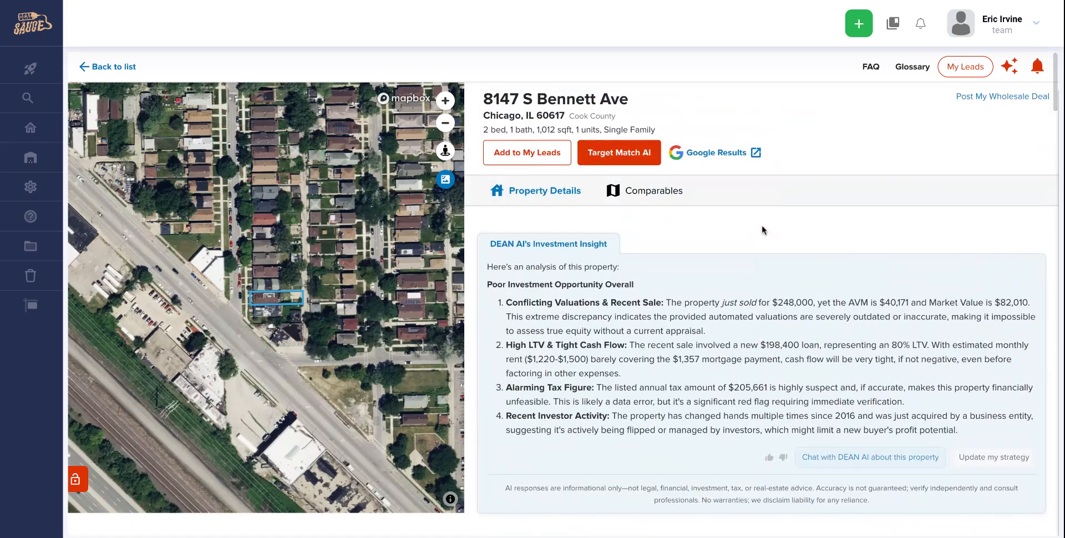
- Go back to the Durrett Holdings LLC portfolio list and scroll through its 23 properties
left_click(87, 68)
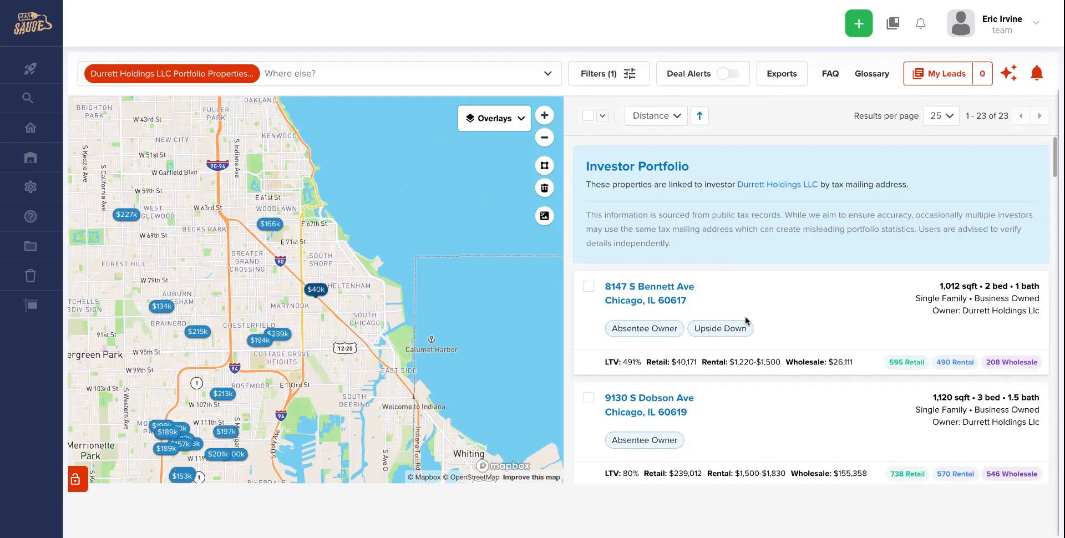
scroll(745, 321, "down", 1)
scroll(745, 322, "down", 3)
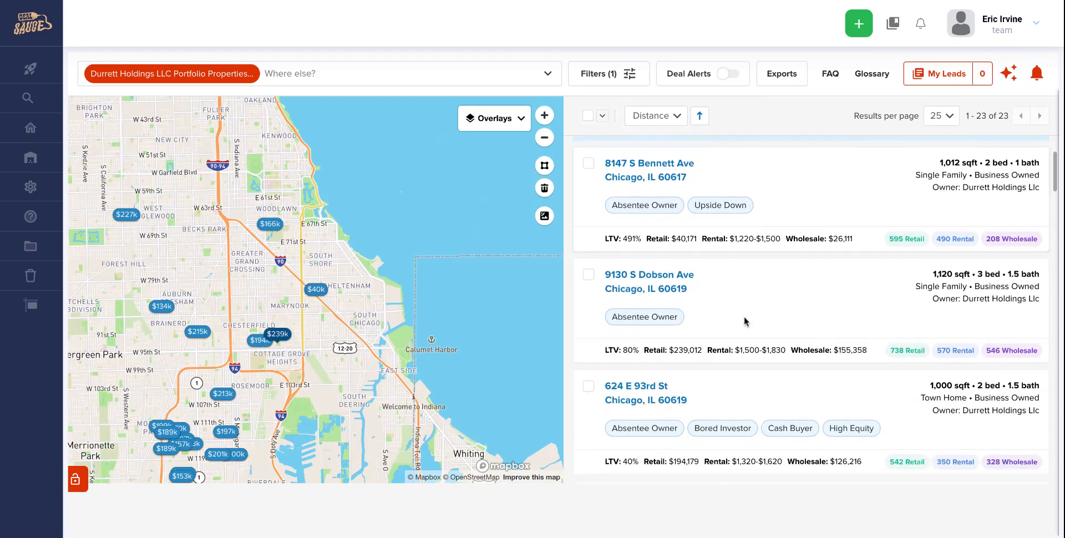
scroll(745, 327, "down", 5)
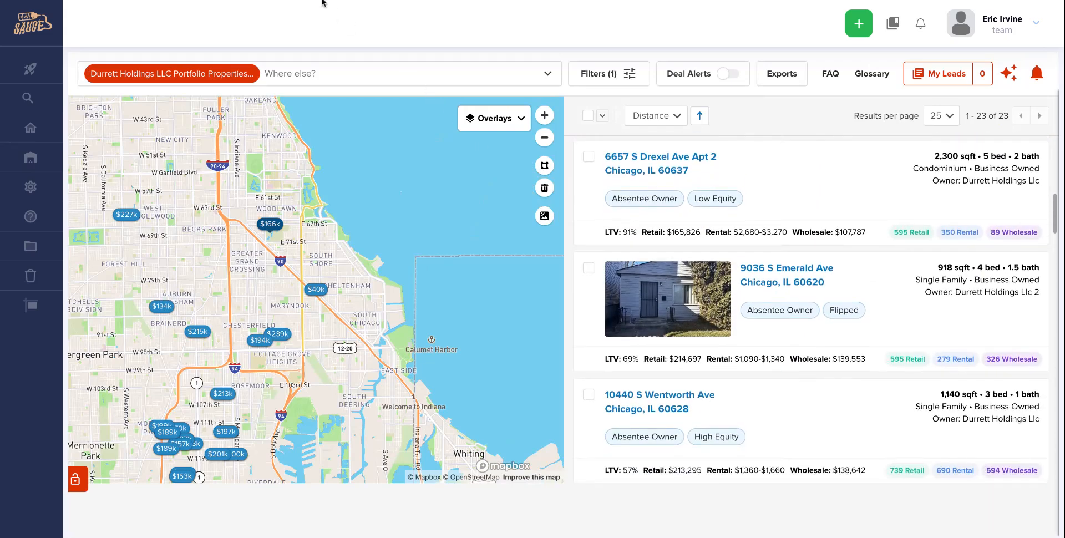